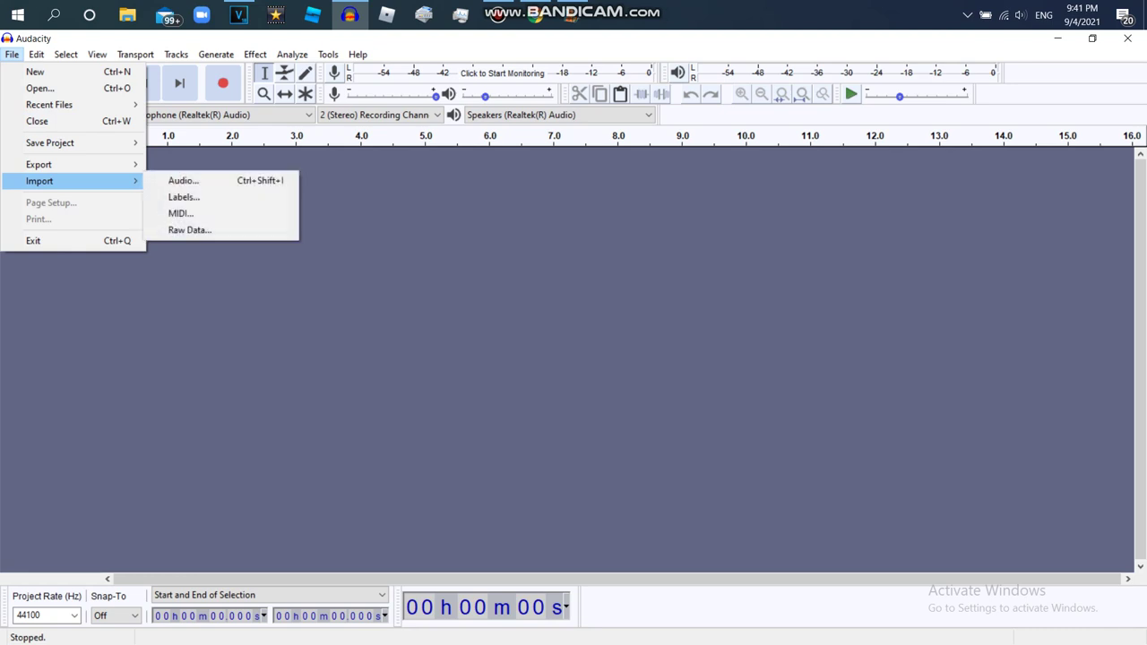
Import the audio file Klasky Csupo Robot Logo.wav from the Downloads folder.
click(179, 180)
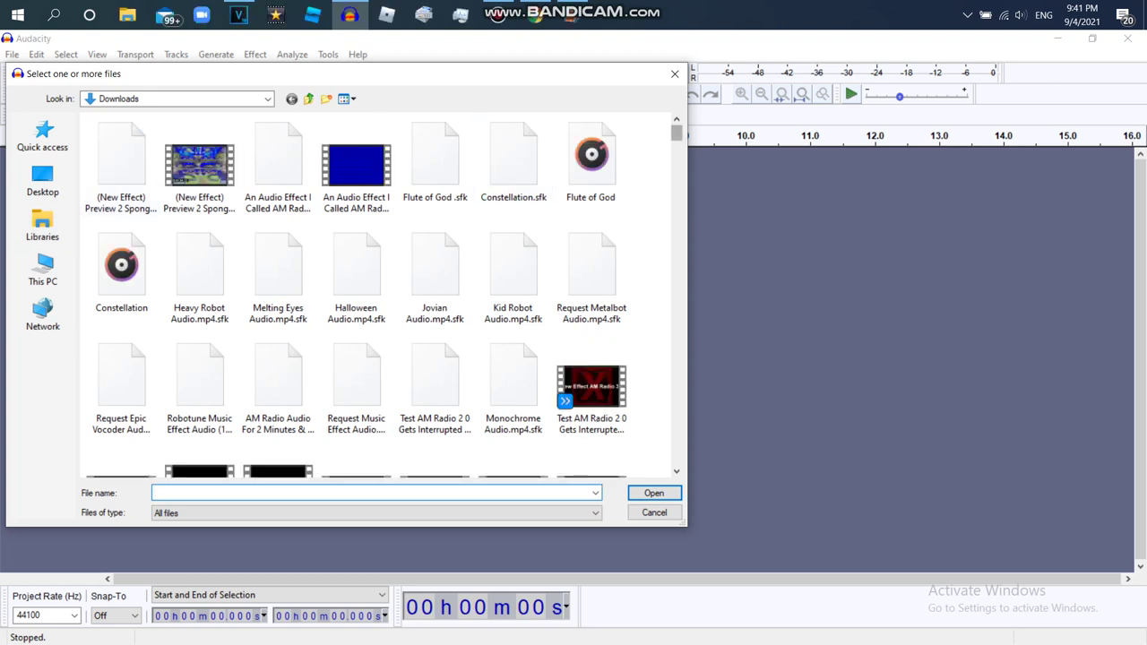
drag(677, 132, 676, 151)
text(klas)
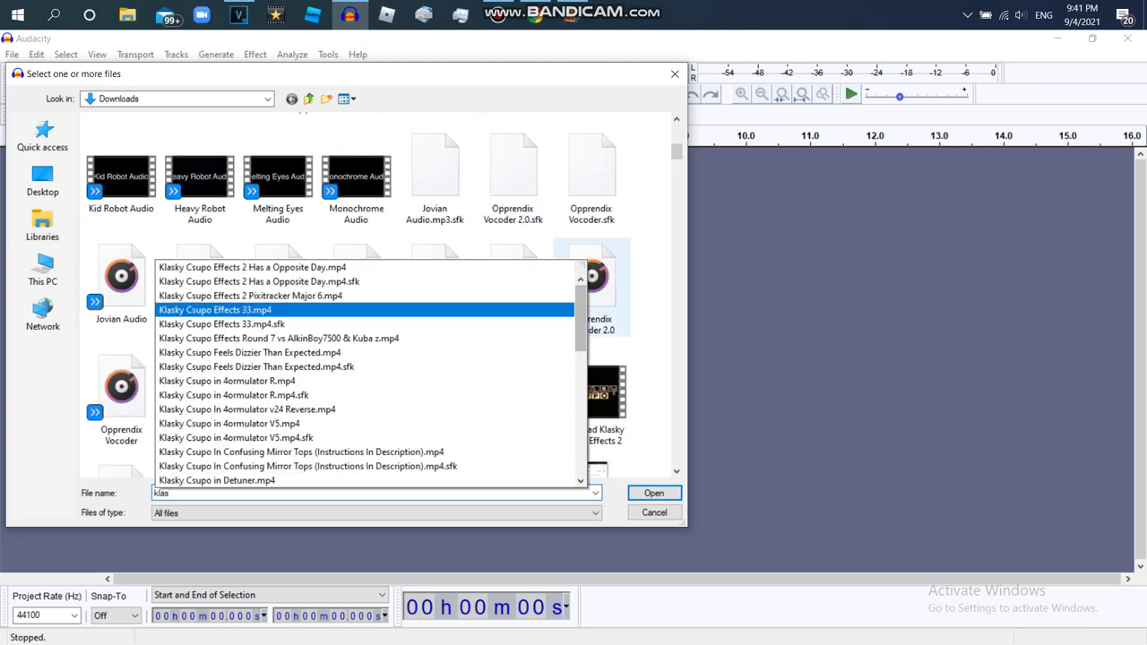
scroll(365, 374, down, 10)
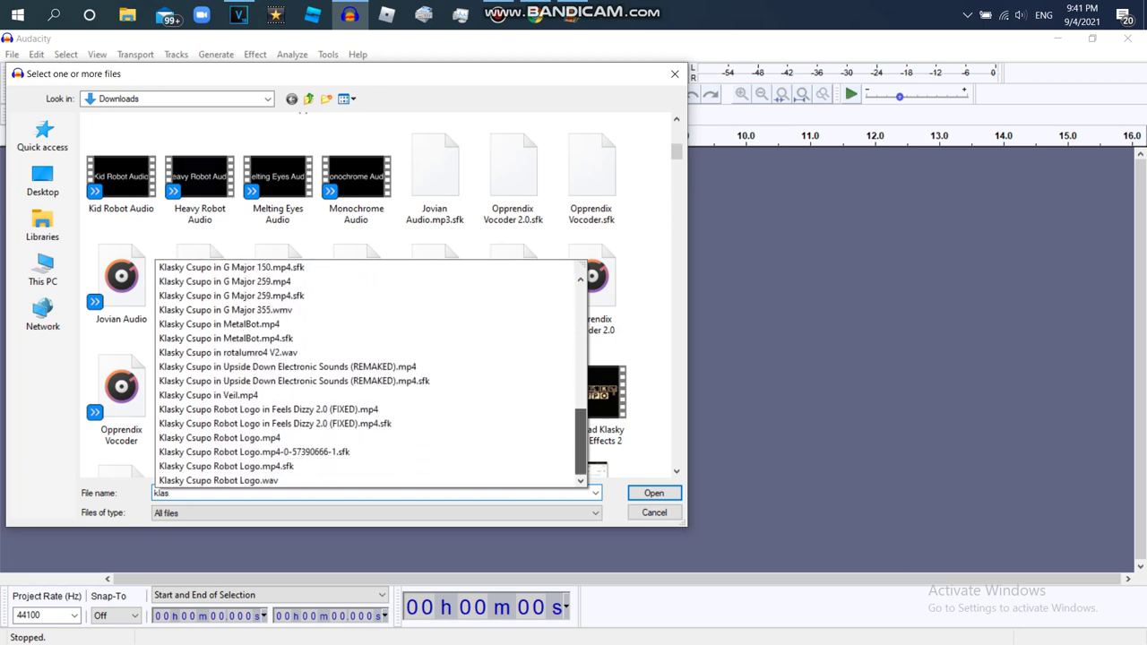
click(366, 480)
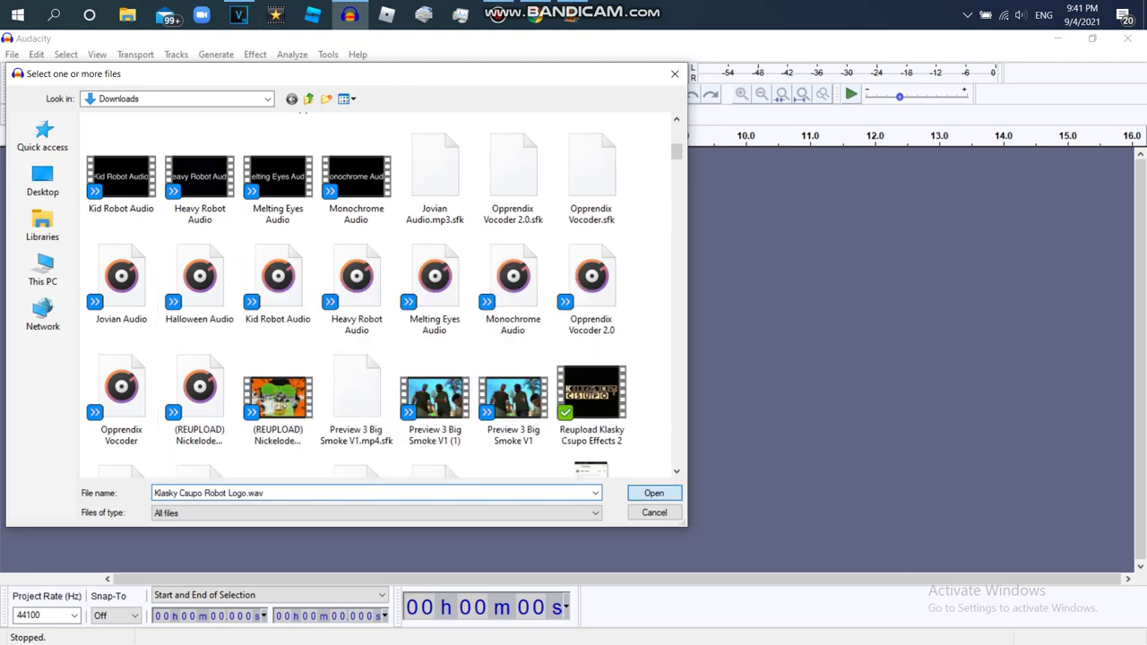
click(654, 493)
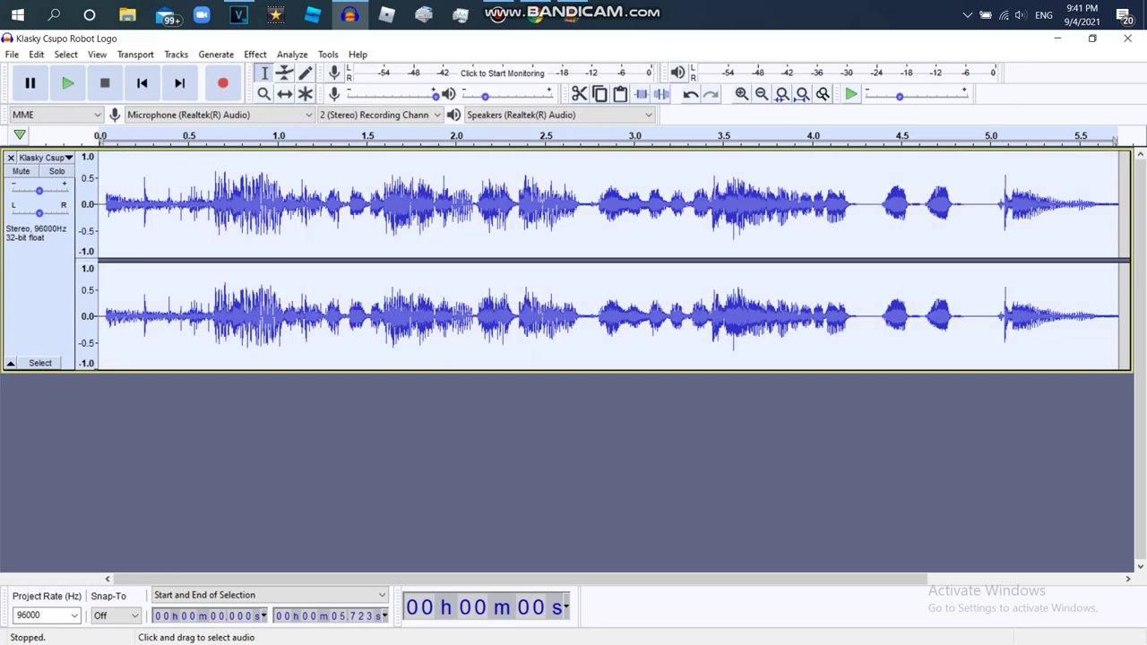
Duplicate the imported stereo audio track.
click(255, 55)
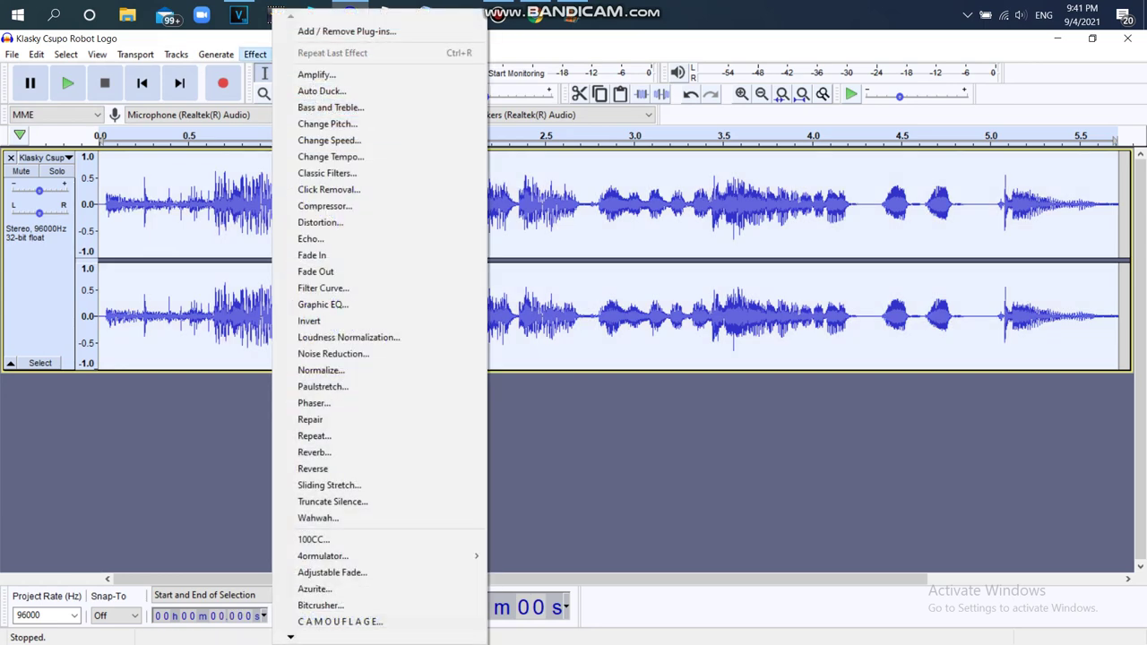
click(255, 55)
click(36, 54)
click(69, 175)
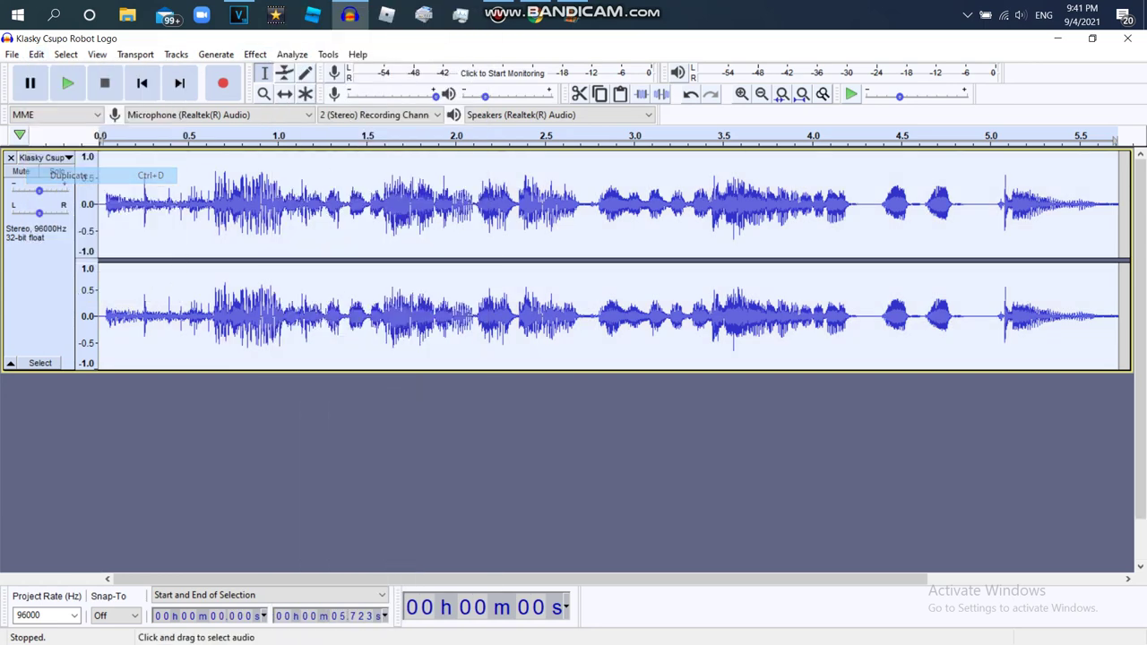
Apply Sliding Stretch to the original track with initial and final pitch shifts of -3 semitones.
click(256, 53)
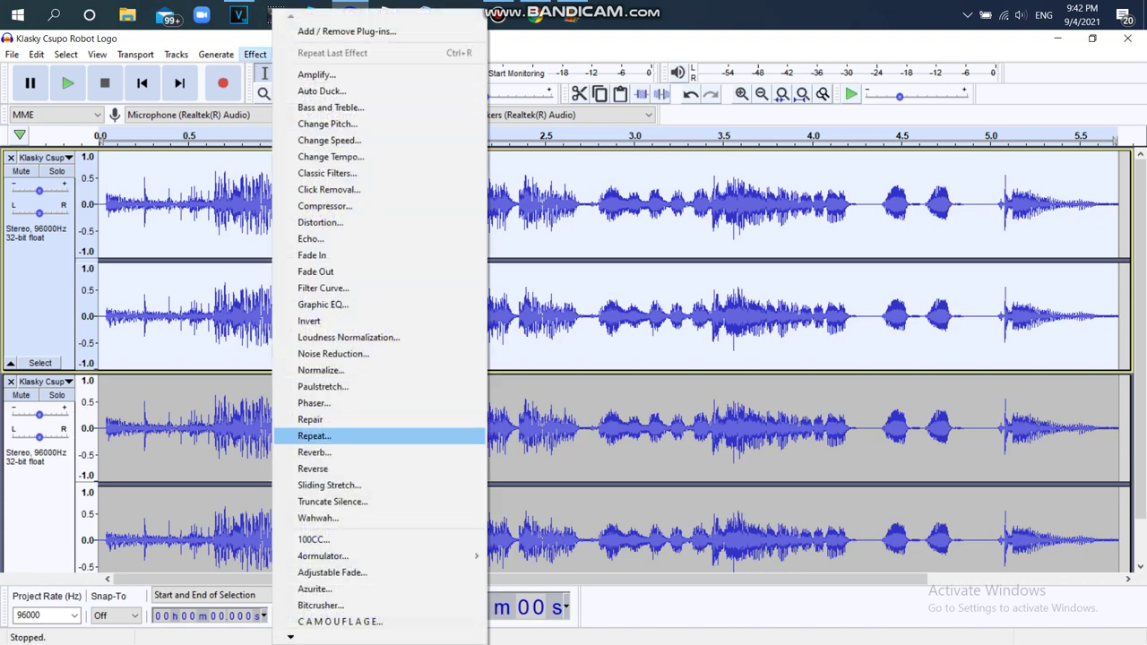
click(310, 479)
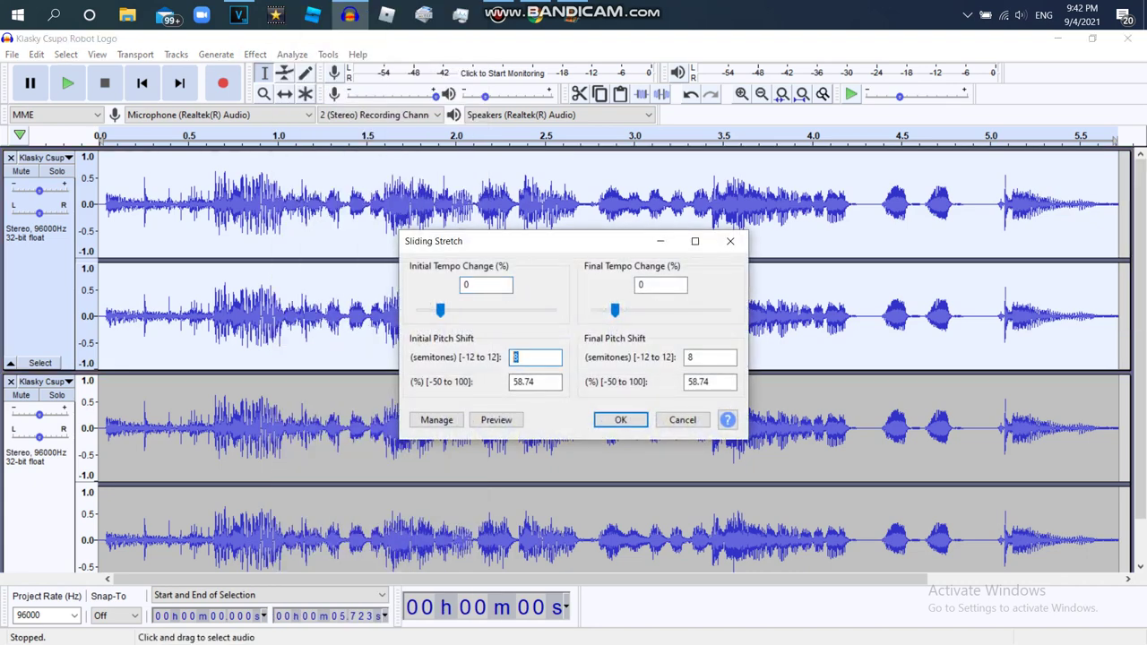
text(-3-3)
click(621, 419)
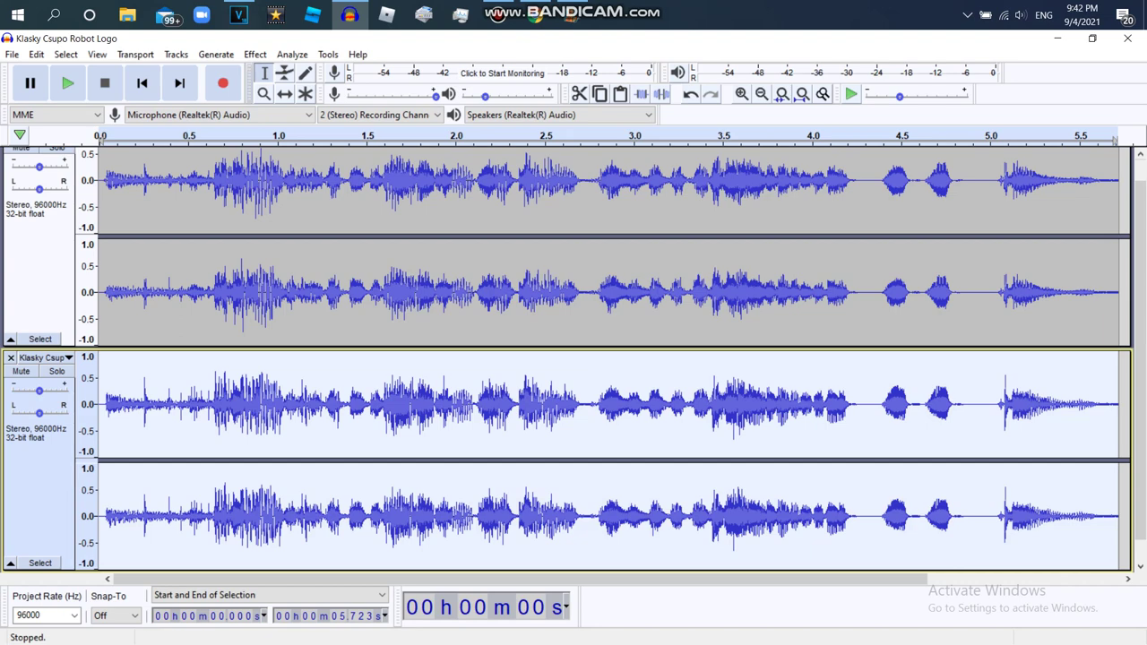
Apply Sliding Stretch to the duplicated track with initial and final pitch shifts of -8 semitones and play the mix.
click(255, 54)
key(Up)
key(Return)
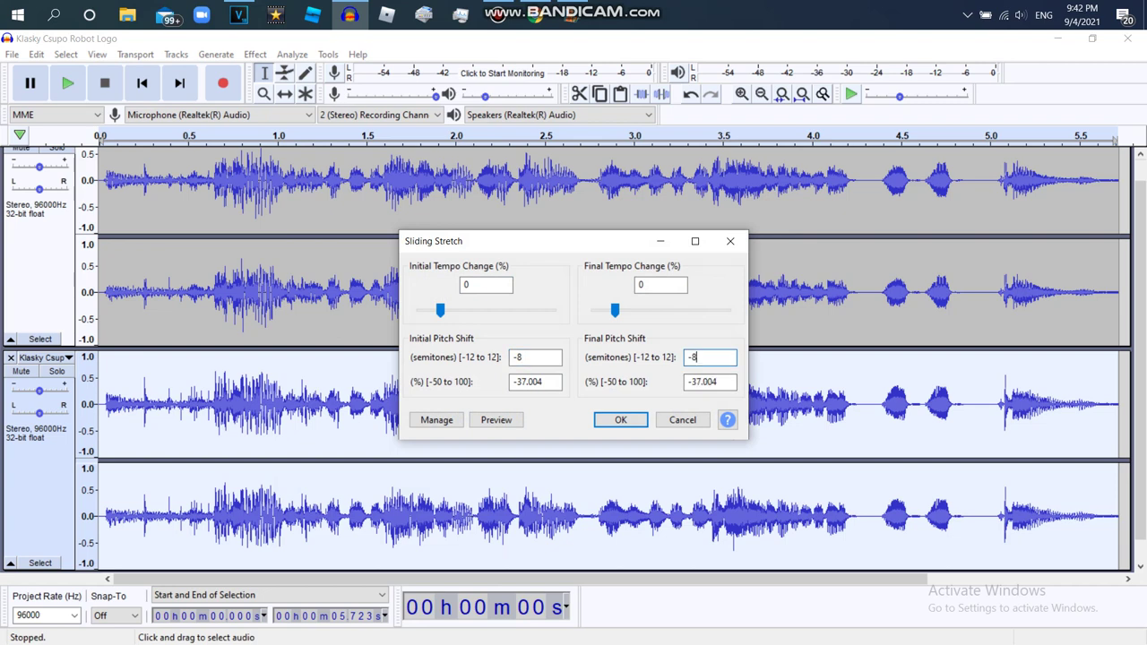
key(Return)
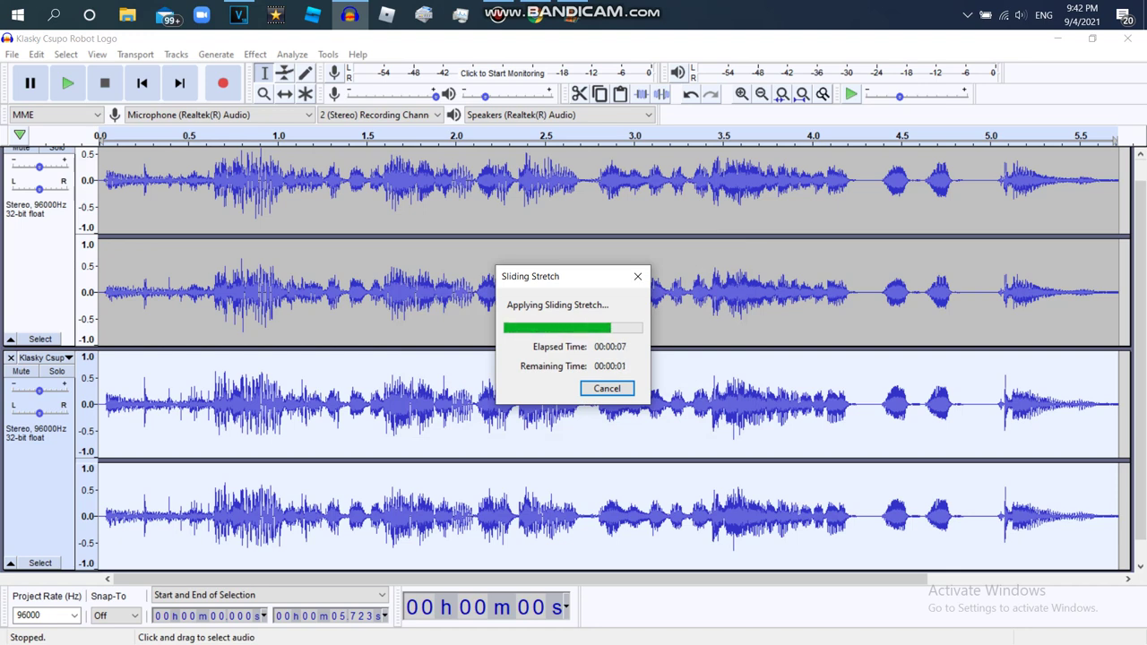
click(67, 82)
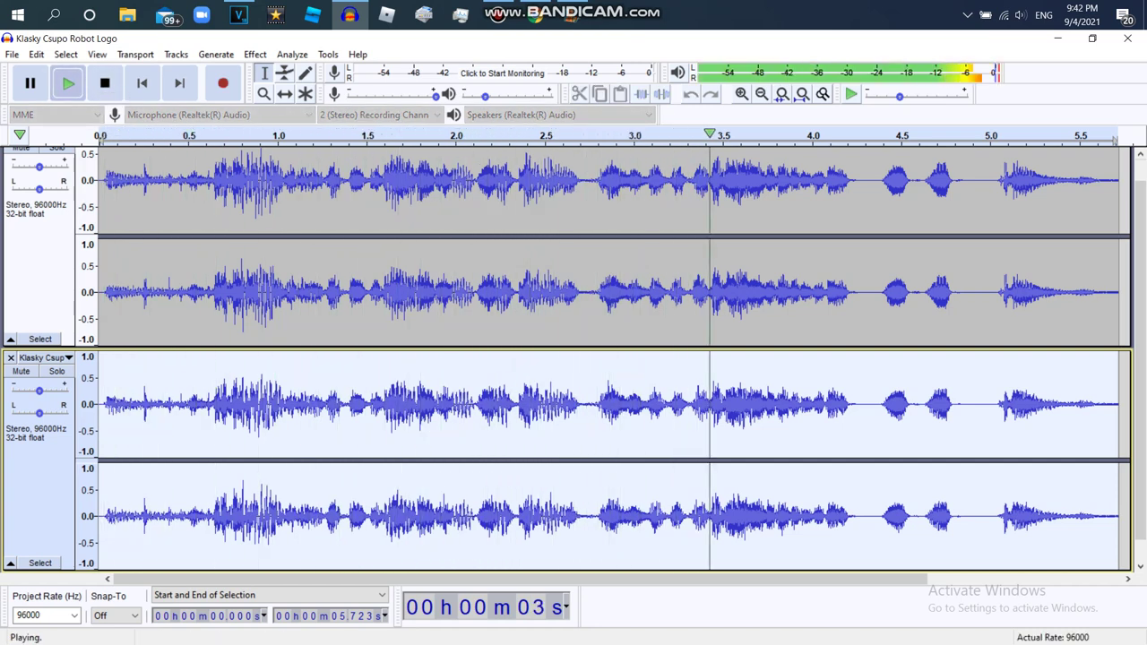
Export the mix as a WAV file named Klasky Csupo Robot Logo is Going Weirdness Every and close the project.
click(12, 54)
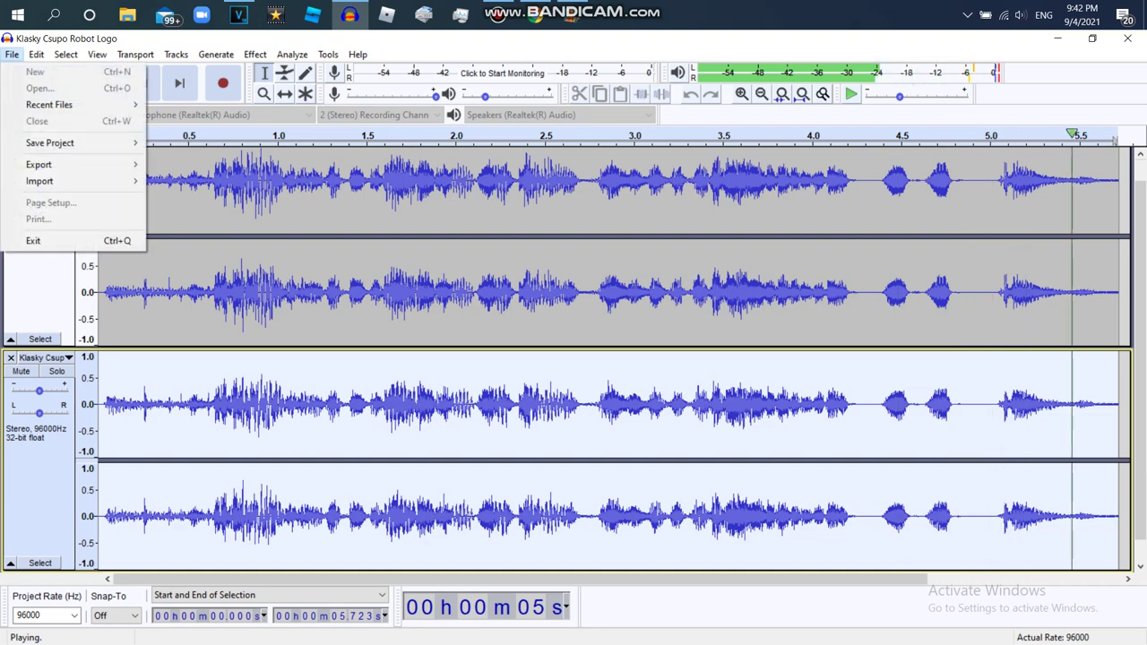
mouse_move(54, 164)
click(196, 180)
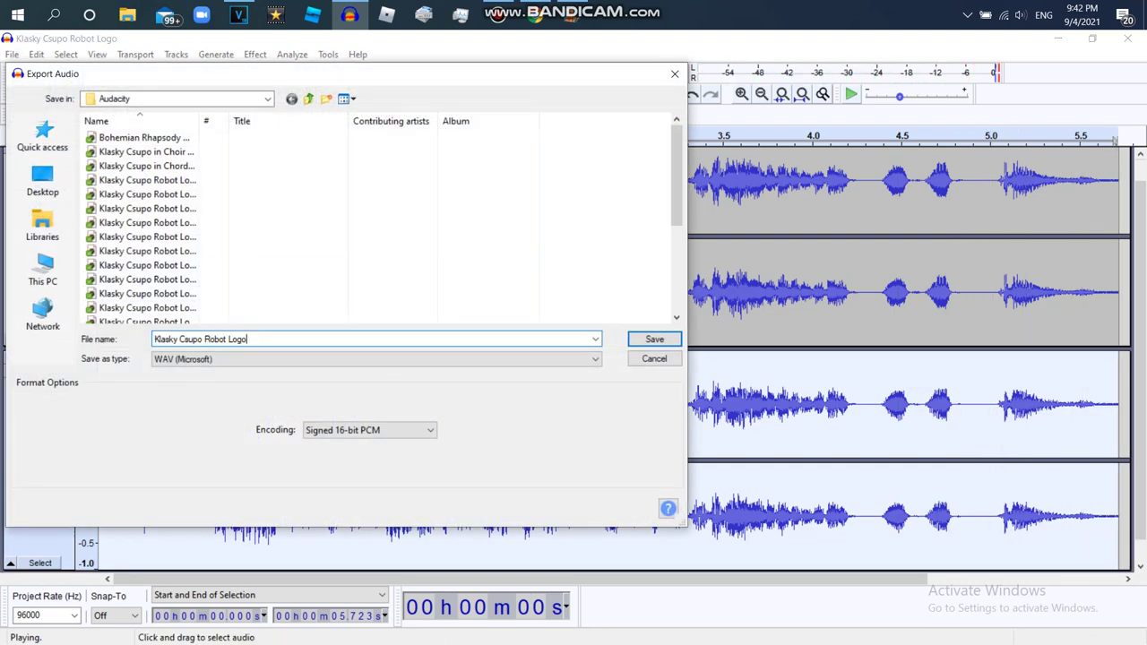
text(is Going Weirdness Every)
click(654, 340)
click(621, 469)
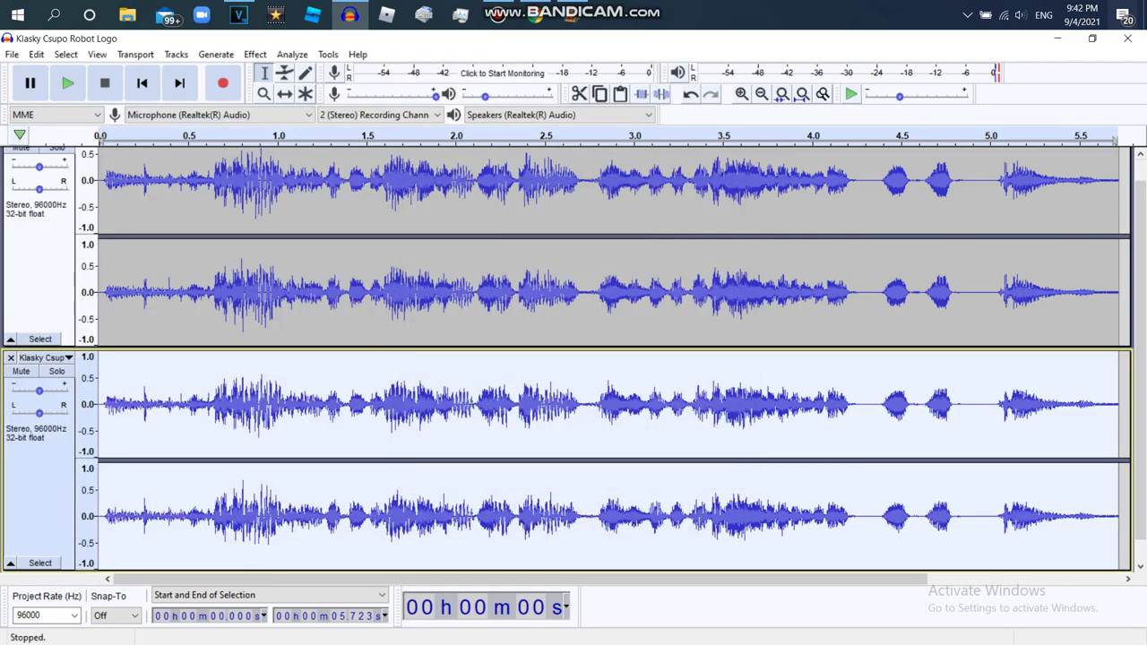
click(1127, 39)
click(601, 338)
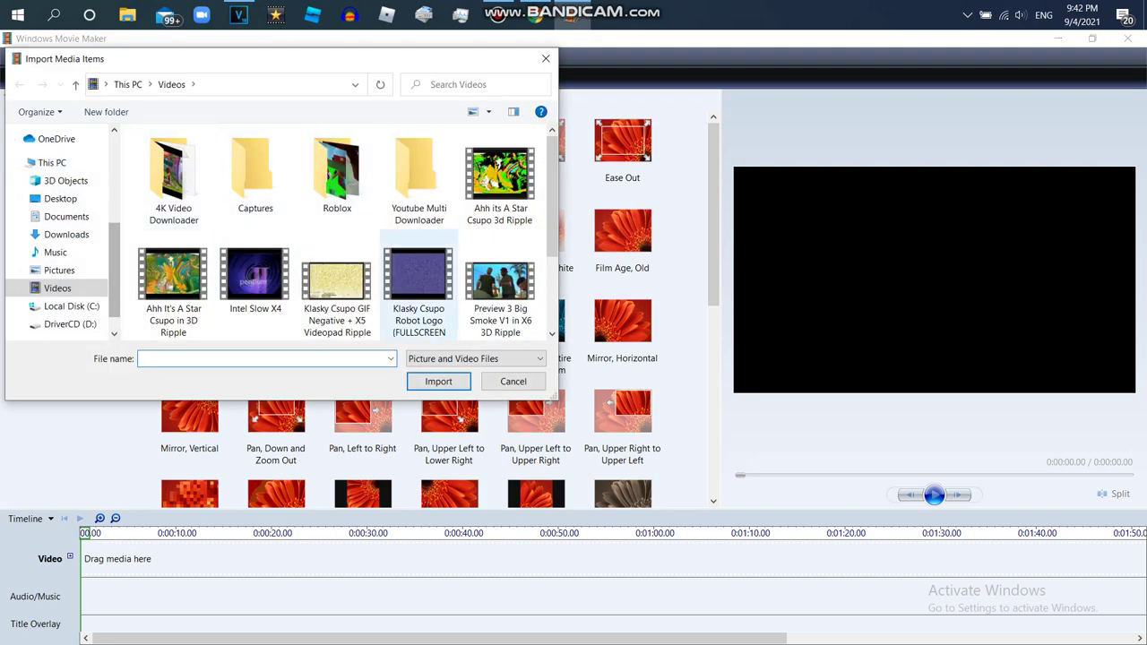
In Windows Movie Maker, import the video Klasky Csupo Robot Logo (FULLSCREEN 70fps) and place it at the start of the timeline.
click(419, 285)
key(Return)
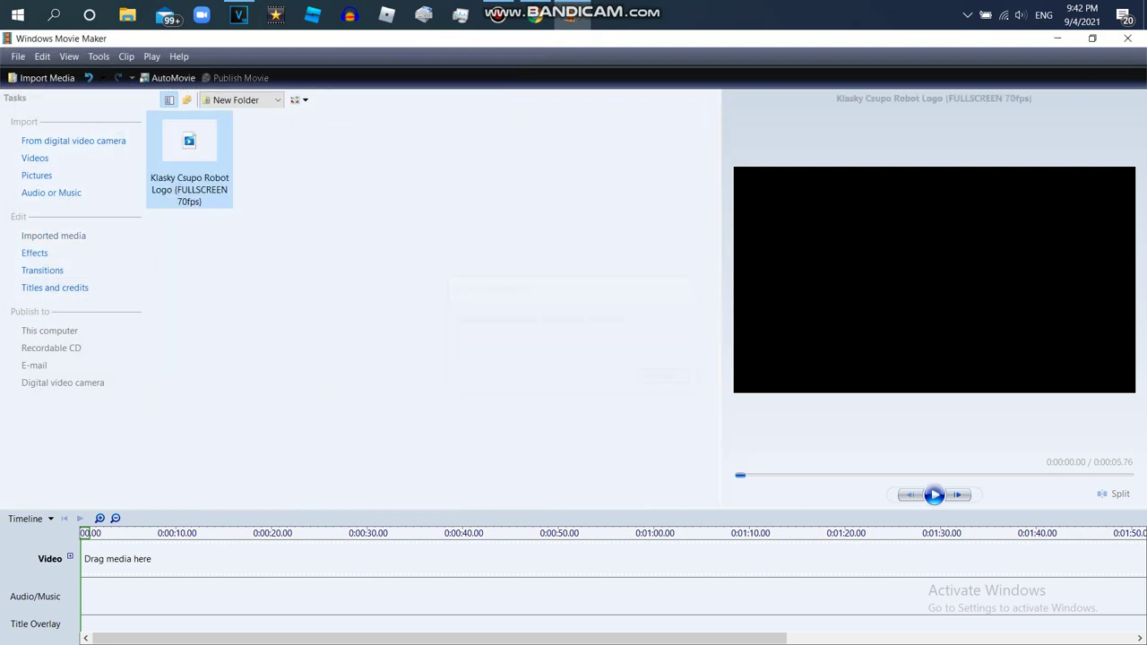
drag(189, 143, 107, 560)
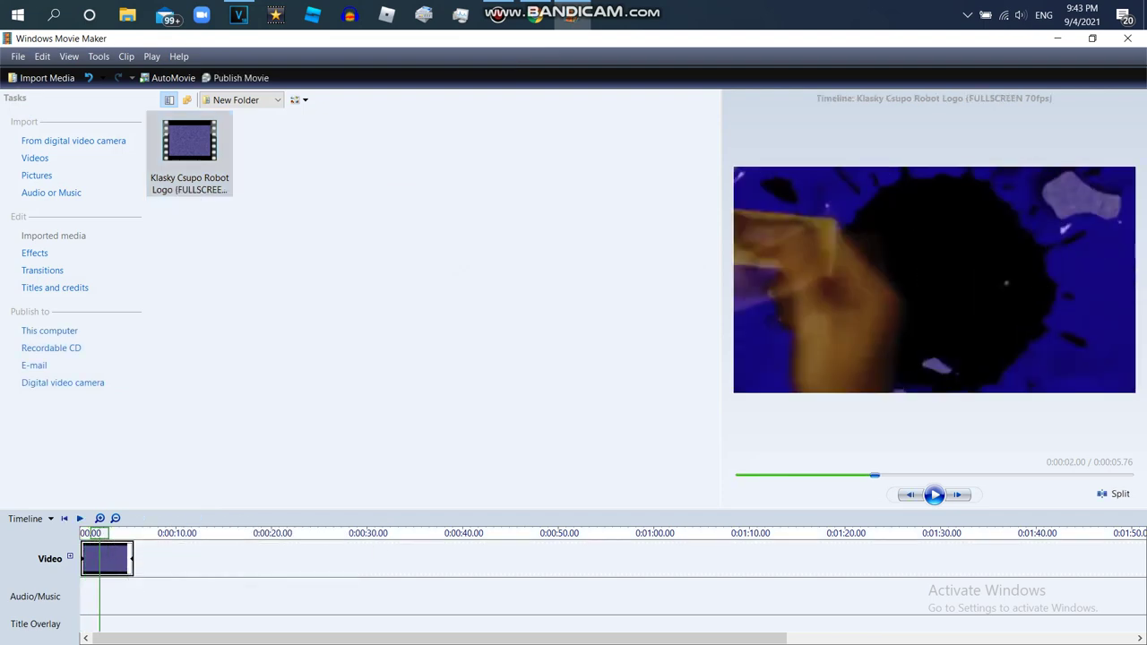
Expand the video track on the timeline and adjust the volume level of the video clip's audio.
right_click(97, 561)
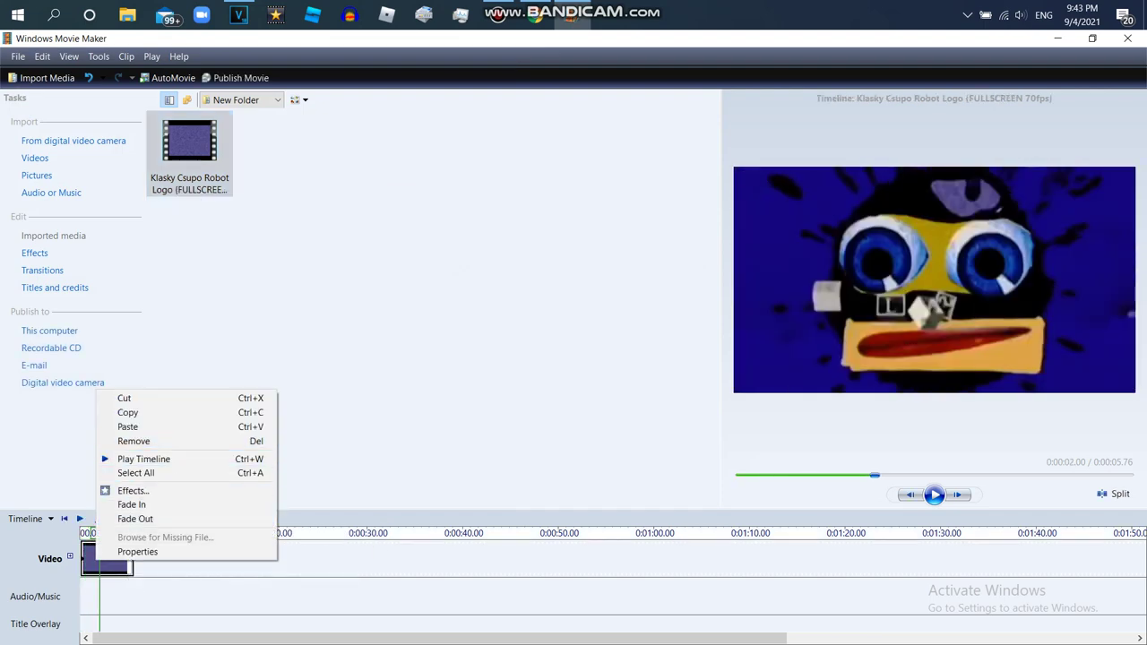
click(69, 557)
click(69, 556)
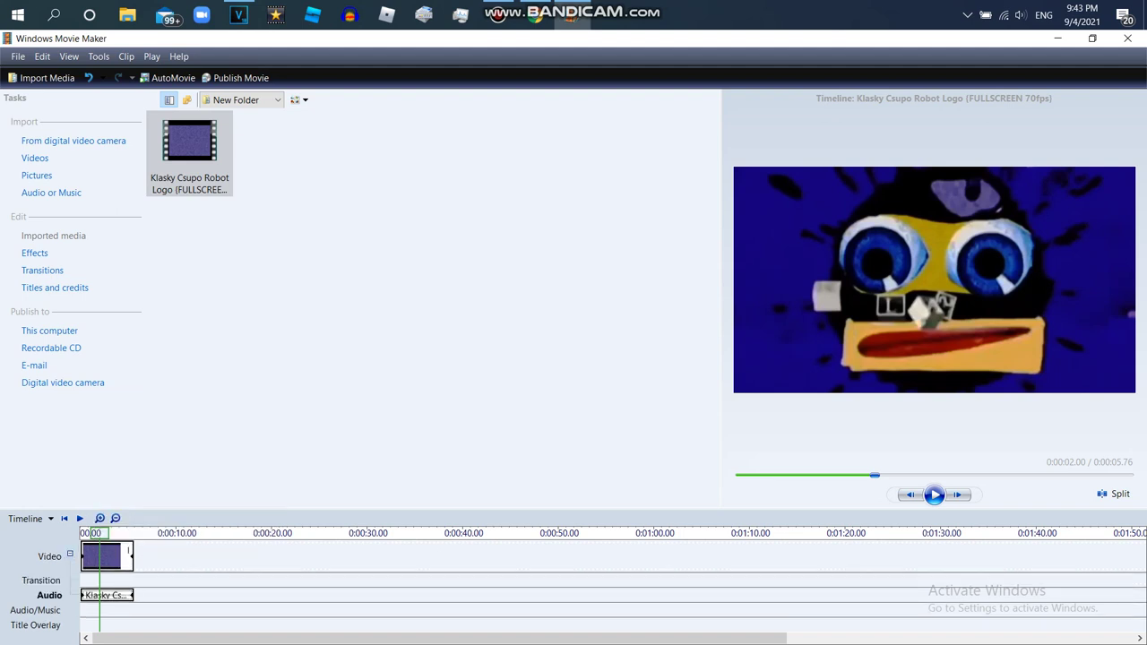
right_click(101, 594)
click(134, 553)
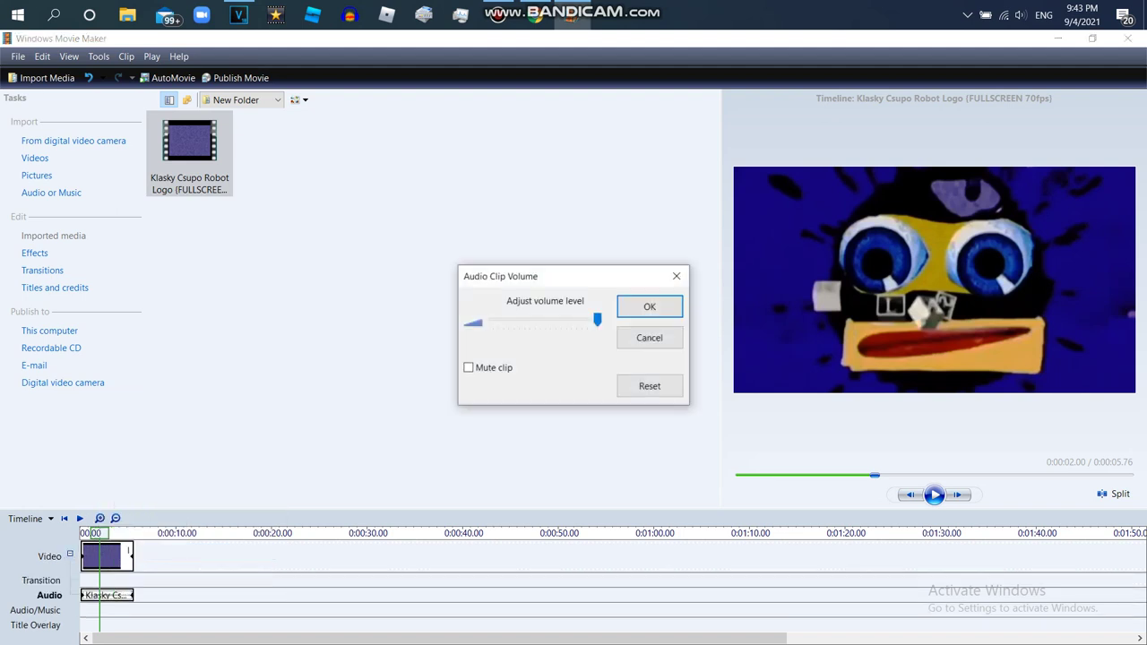
key(Return)
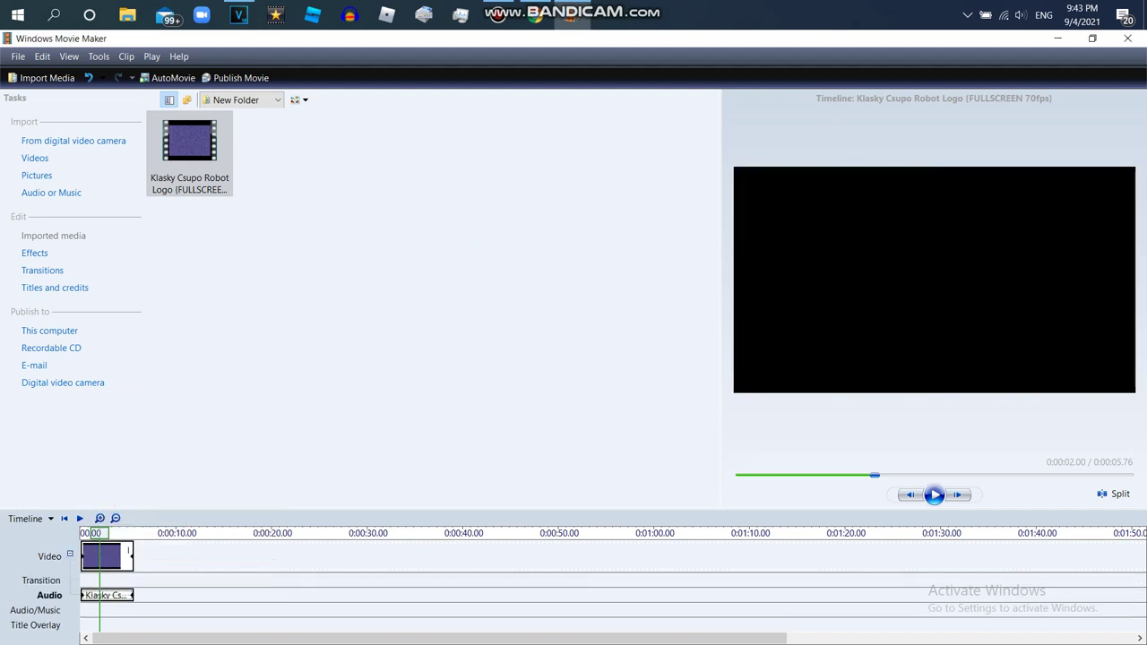
Import Klasky Csupo Robot Logo is Going Weirdness Every.wav from the Audacity folder in Documents and place it at the start of the Audio/Music track.
drag(99, 533, 82, 533)
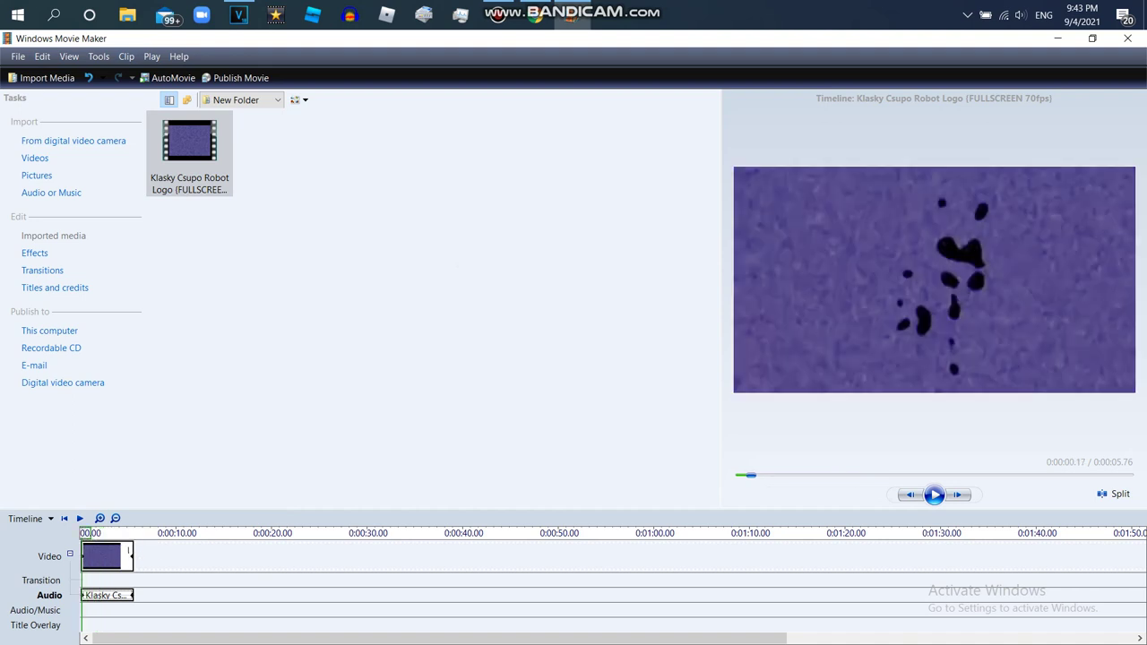
key(ctrl+i)
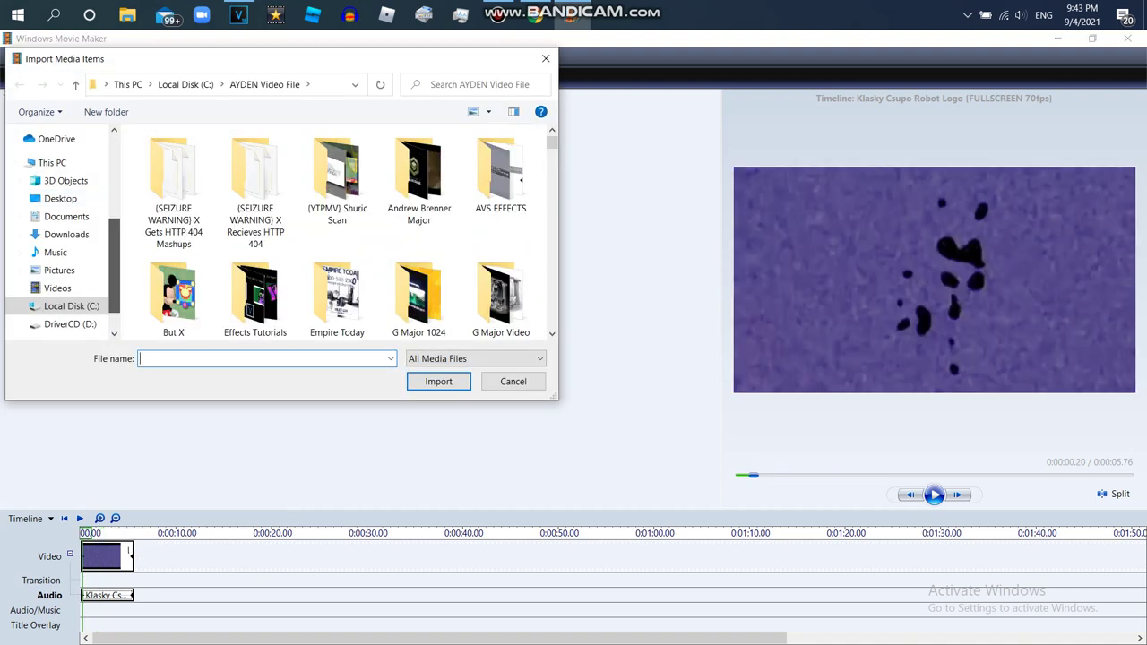
click(66, 217)
click(170, 172)
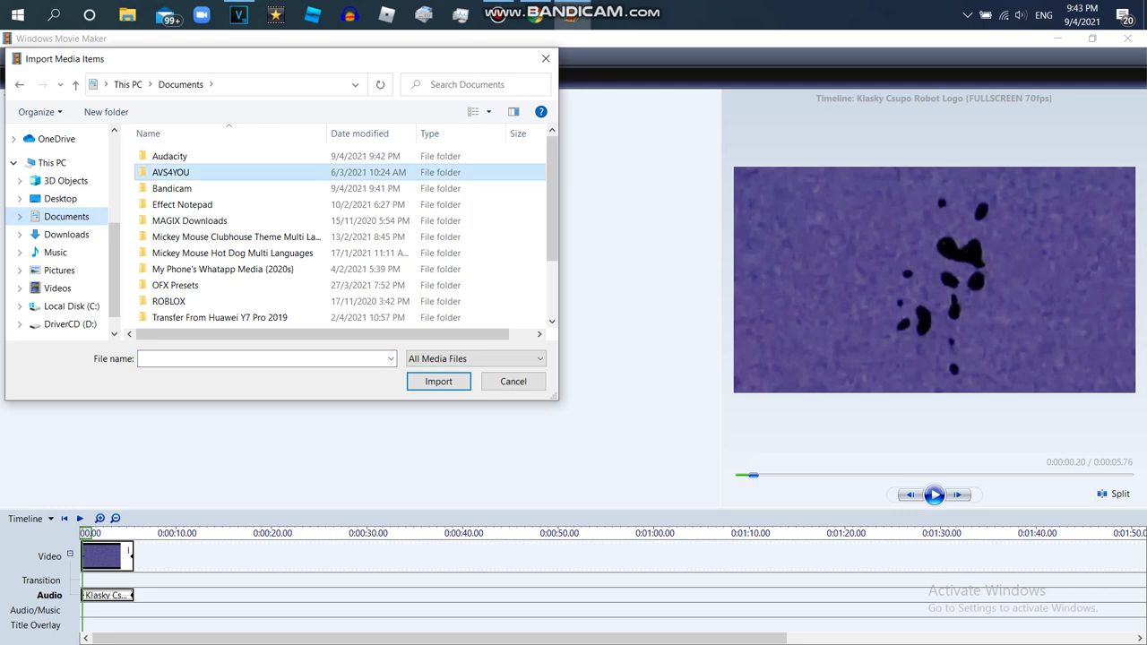
double_click(170, 156)
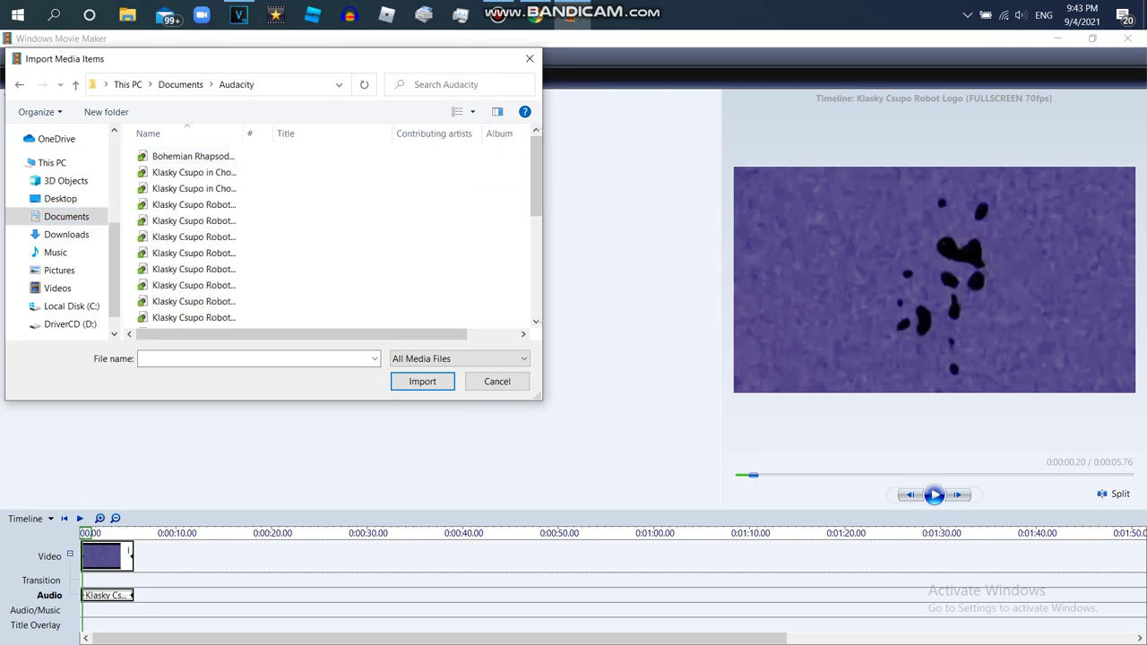
scroll(376, 175, down, 3)
click(376, 189)
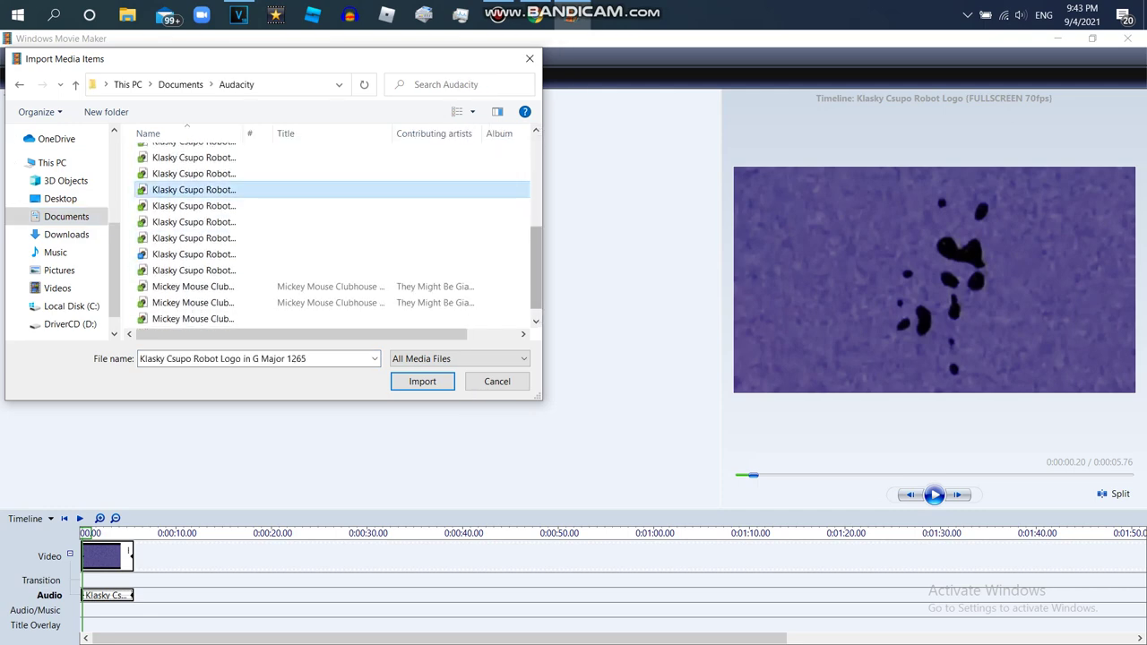
click(268, 206)
click(268, 255)
click(268, 271)
double_click(269, 255)
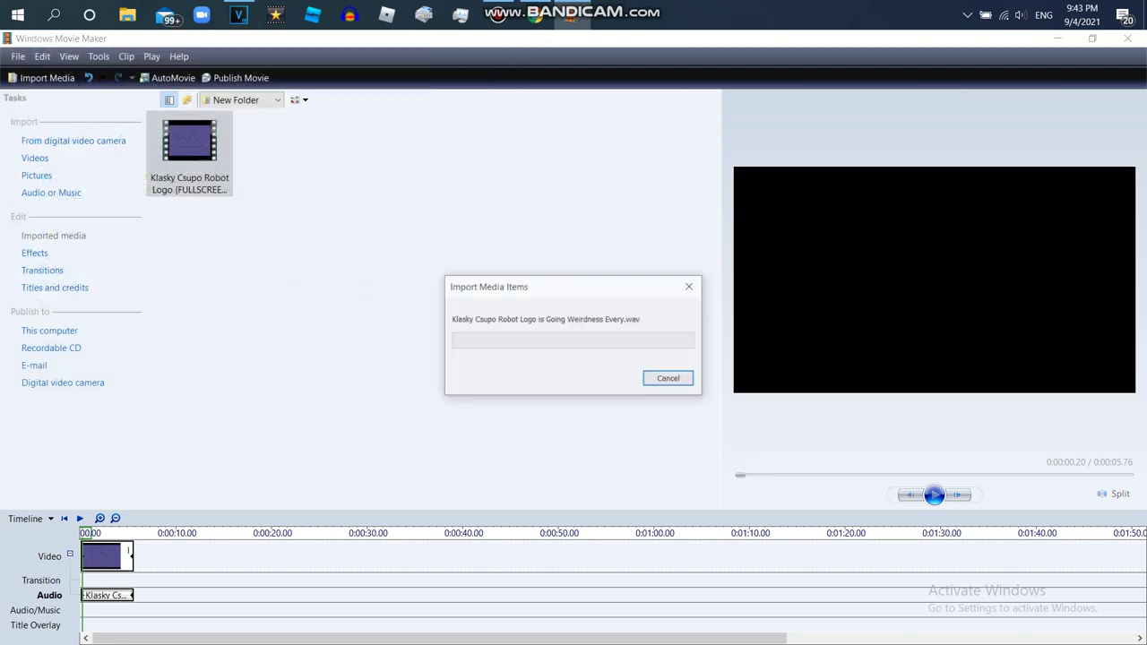
drag(189, 161, 88, 610)
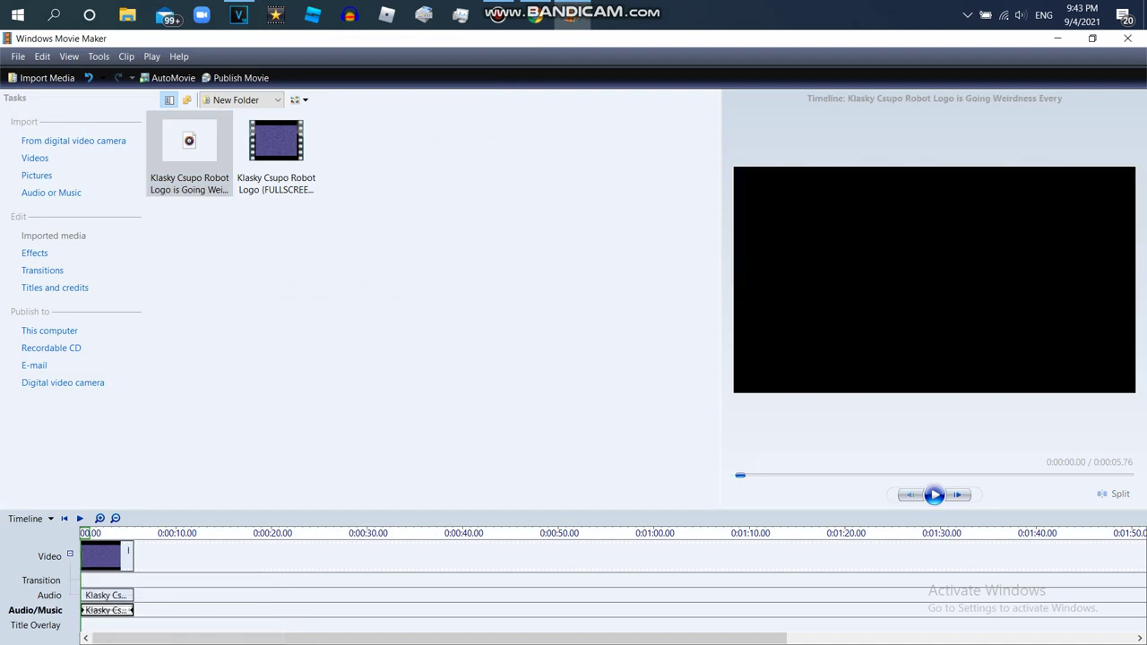
Open the effects of the video clip on the timeline and add Hue, Cycles Entire Color Spectrum.
click(128, 550)
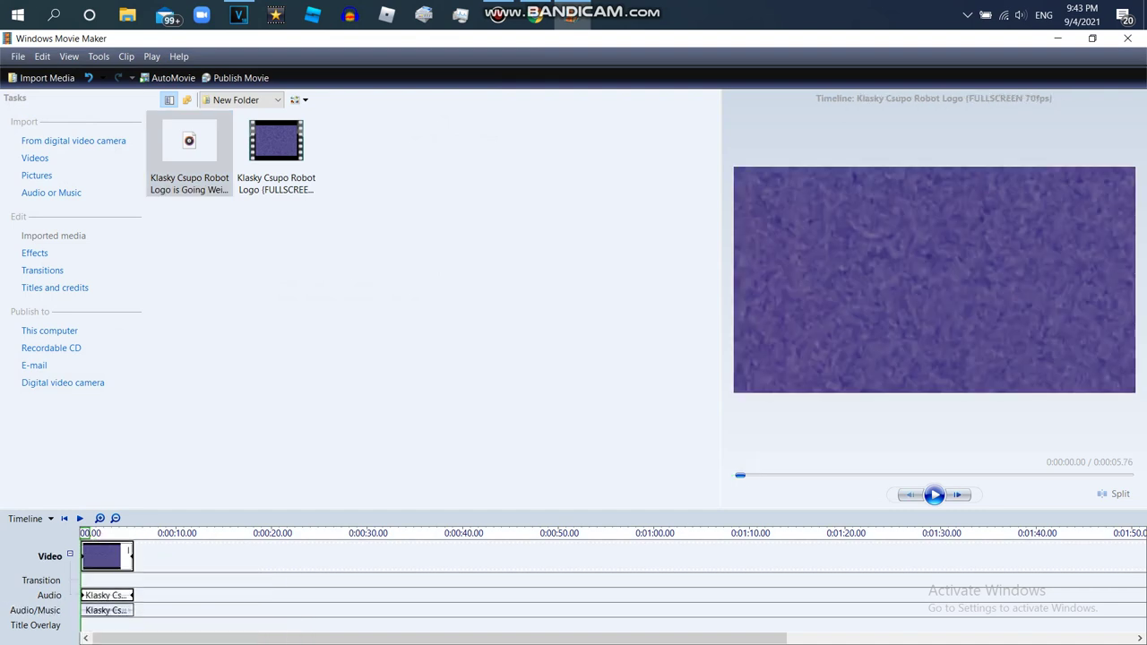
right_click(97, 555)
click(126, 481)
scroll(413, 327, down, 3)
drag(486, 302, 486, 316)
click(403, 294)
click(535, 274)
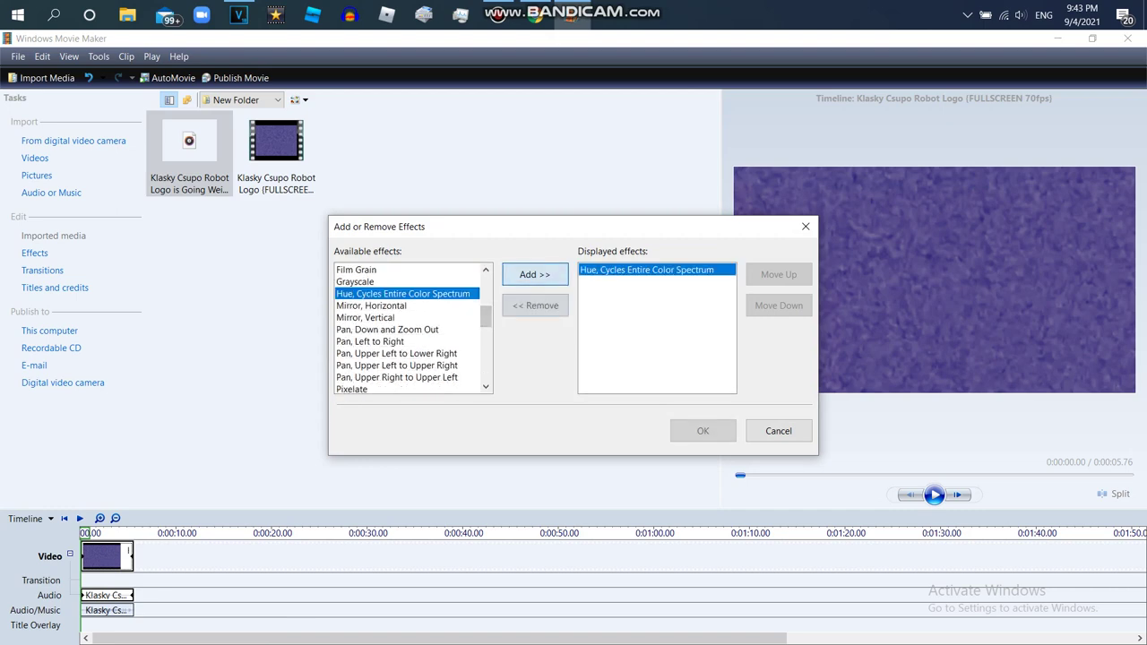
Add the 3D Ripple effect four times to the clip's displayed effects.
scroll(412, 327, up, 5)
click(356, 269)
click(534, 274)
click(534, 274)
click(534, 274)
click(534, 274)
Add the Warp effect to the clip's displayed effects and apply the effect list.
drag(485, 287, 486, 348)
click(376, 353)
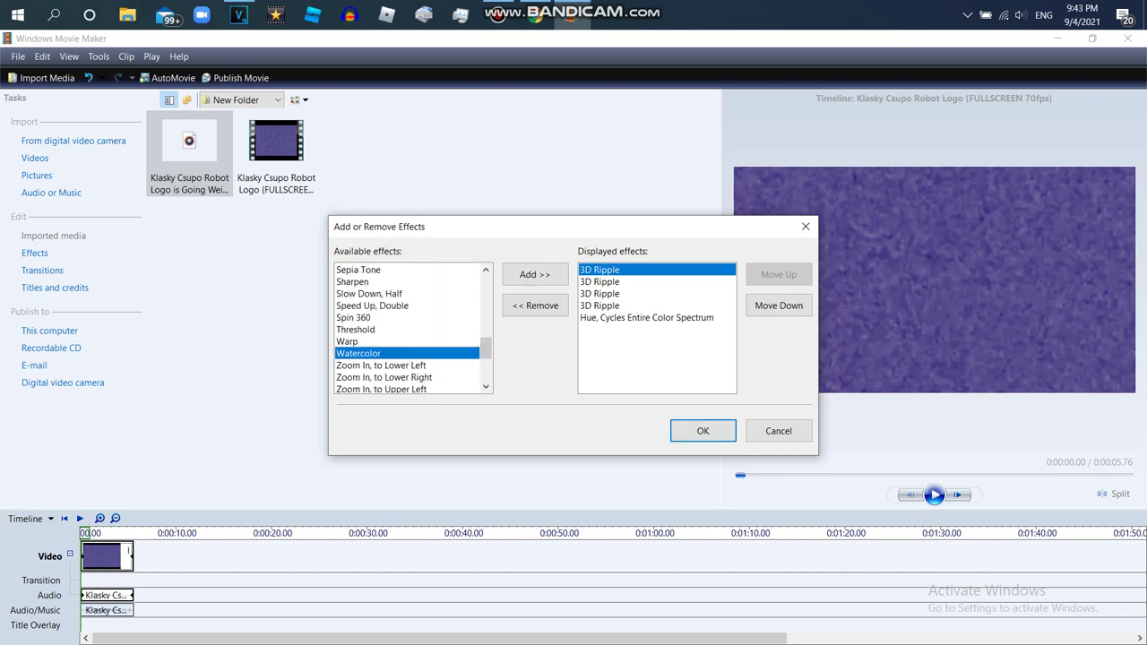
click(534, 274)
click(702, 431)
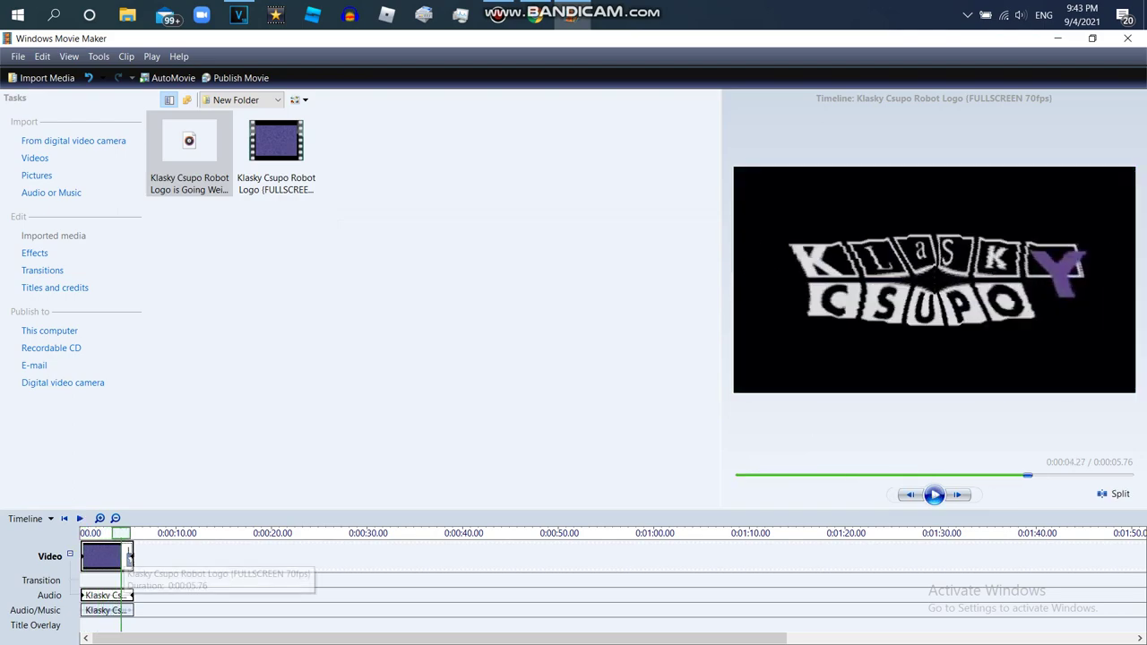
Replace one 3D Ripple in the video clip's displayed effects with a second Warp, apply the list and preview the clip.
right_click(115, 557)
click(150, 485)
click(599, 281)
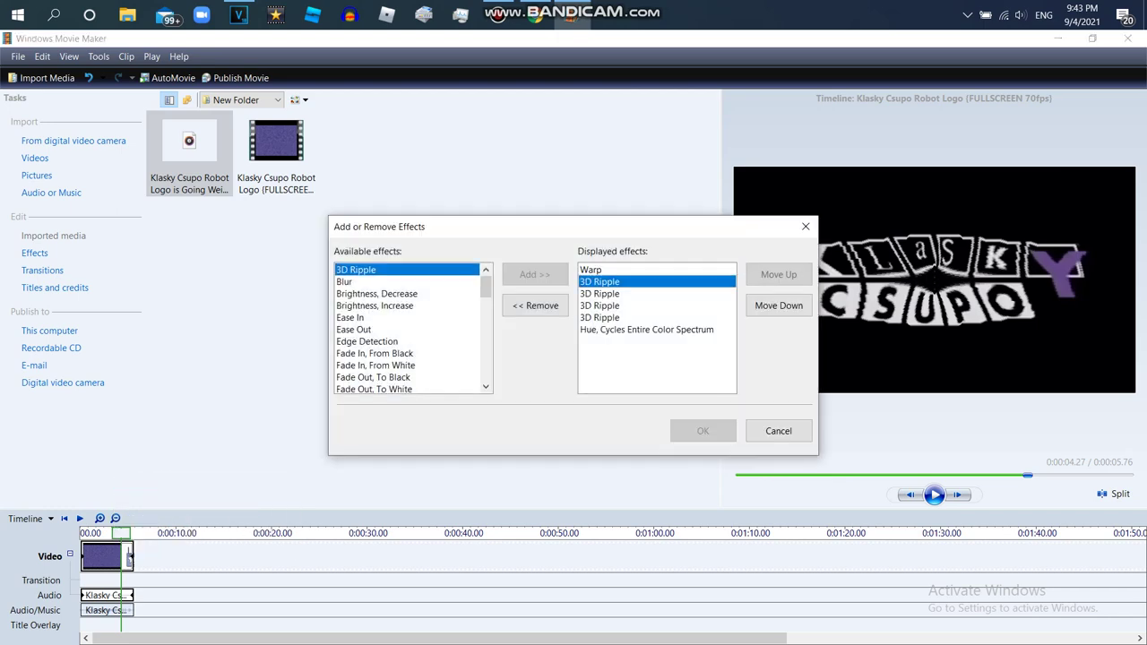
click(535, 306)
drag(486, 286, 485, 349)
click(347, 341)
click(534, 275)
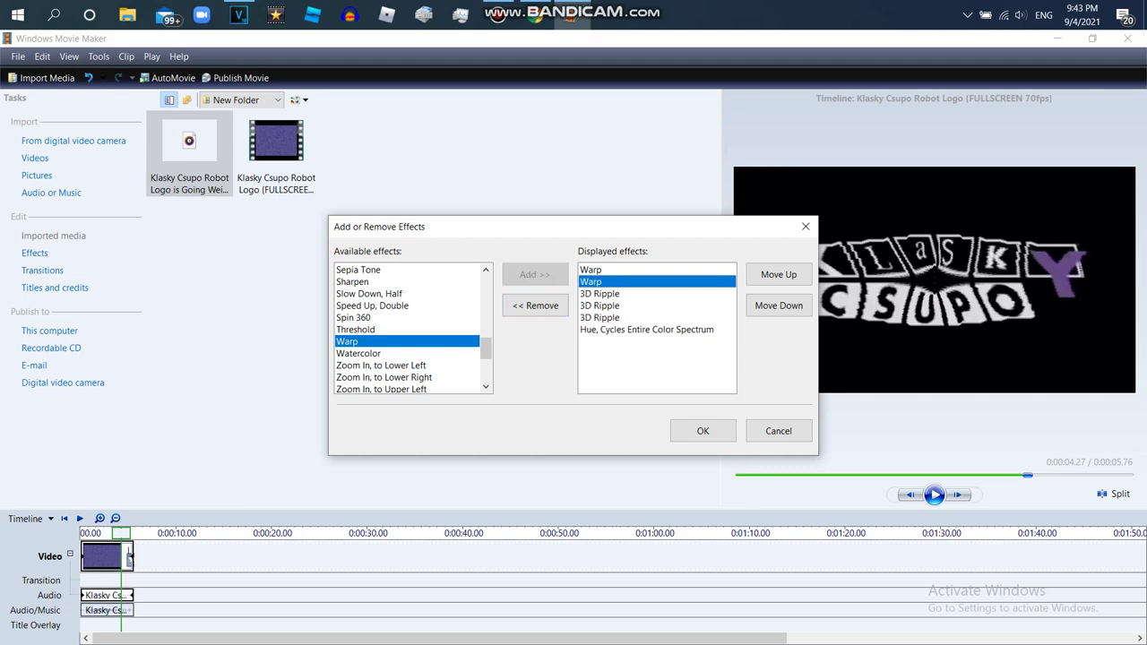
click(702, 431)
click(933, 494)
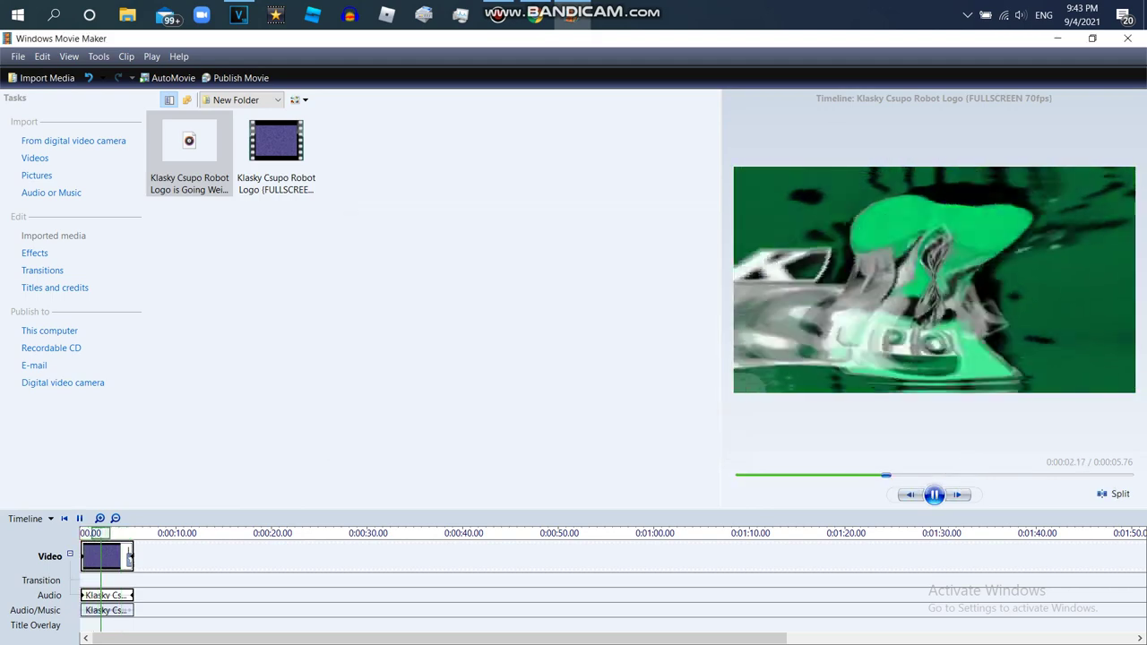
click(934, 495)
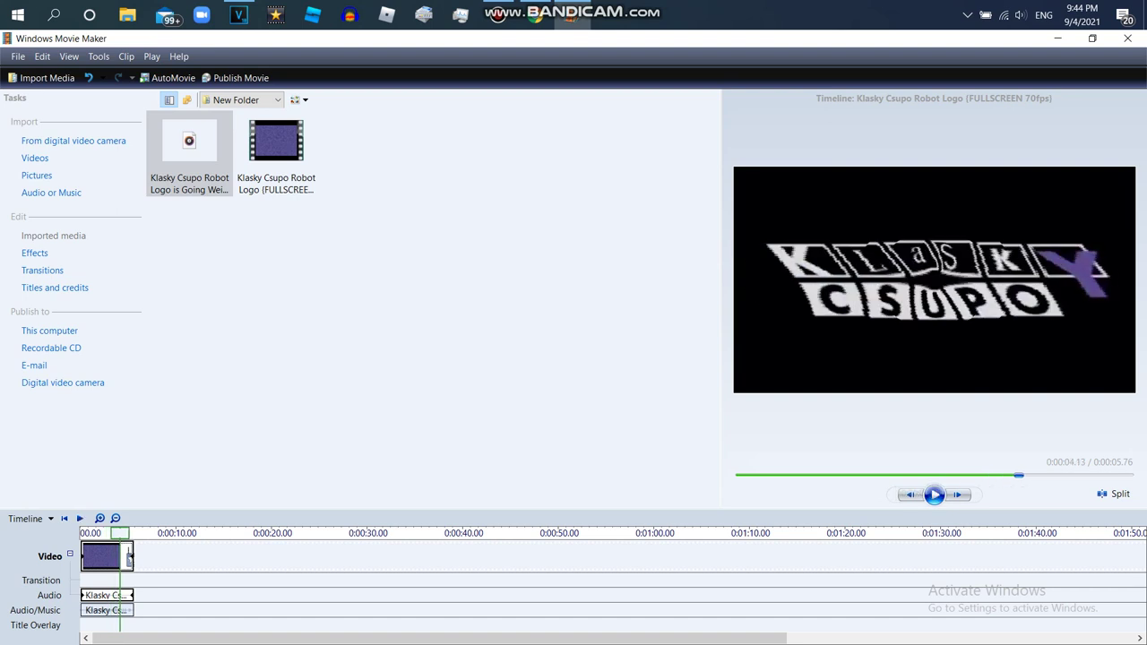
Reorder the clip's effects so both Warps sit between the 3D Ripples and Hue, Cycles Entire Color Spectrum, apply and preview.
right_click(129, 556)
click(153, 486)
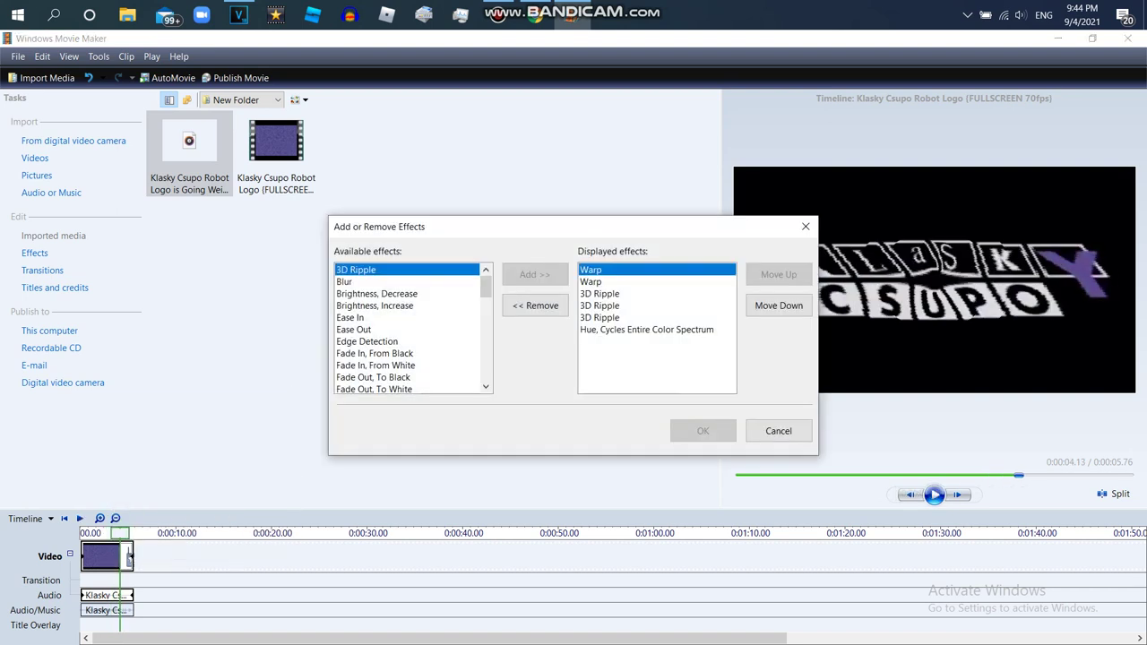
click(778, 305)
click(778, 306)
click(778, 305)
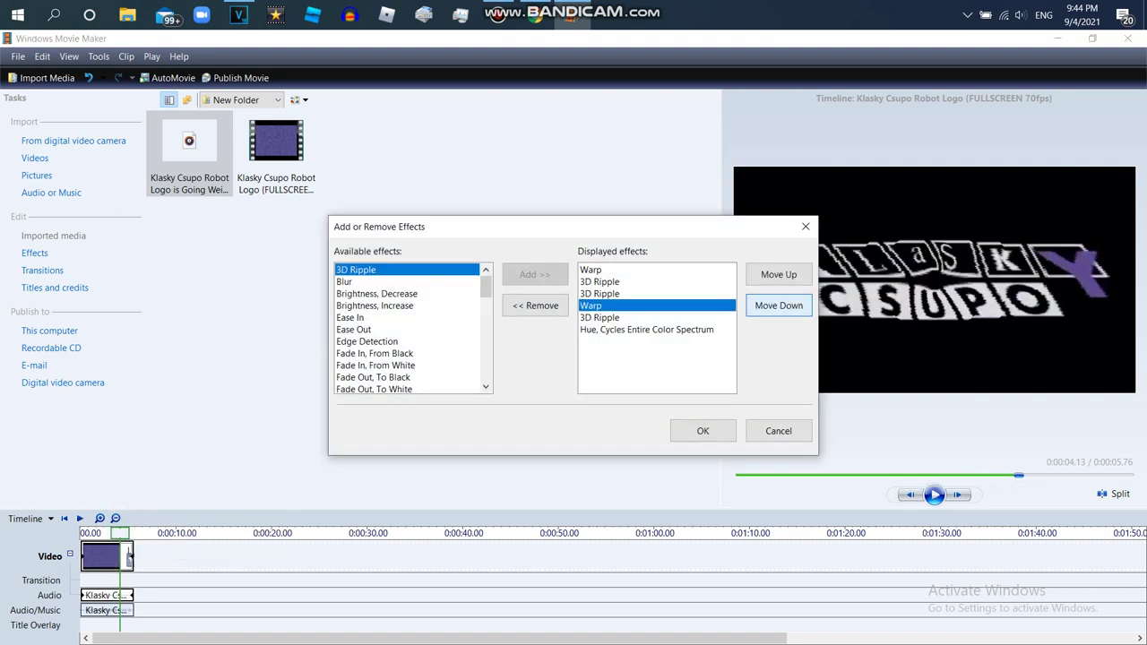
click(779, 305)
click(590, 270)
click(778, 306)
click(779, 305)
click(779, 306)
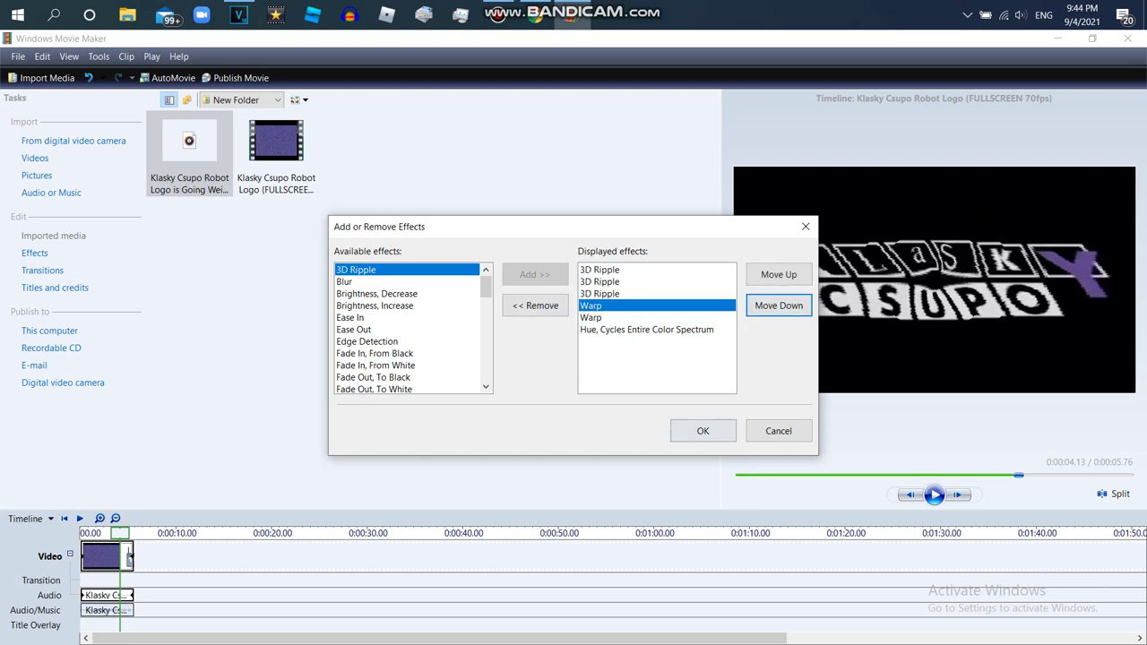
click(702, 431)
click(933, 494)
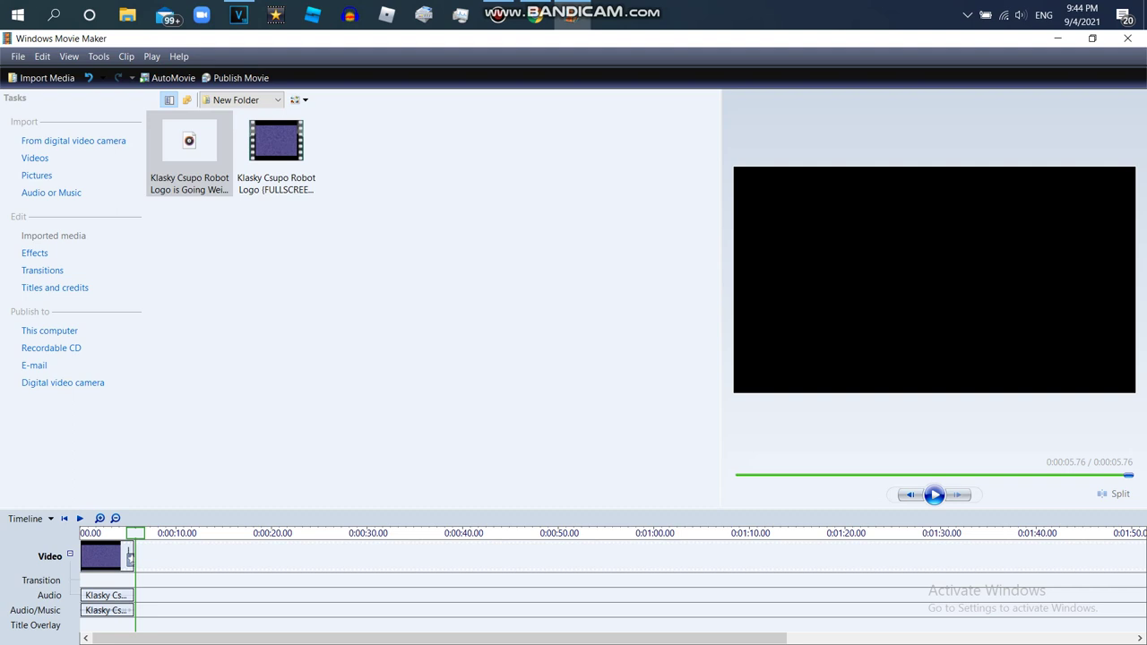
Publish the movie to this computer's Videos folder as (OLD EFFECT) 3D Ripple Rainbow Warp, using best quality for playback.
click(105, 556)
click(236, 78)
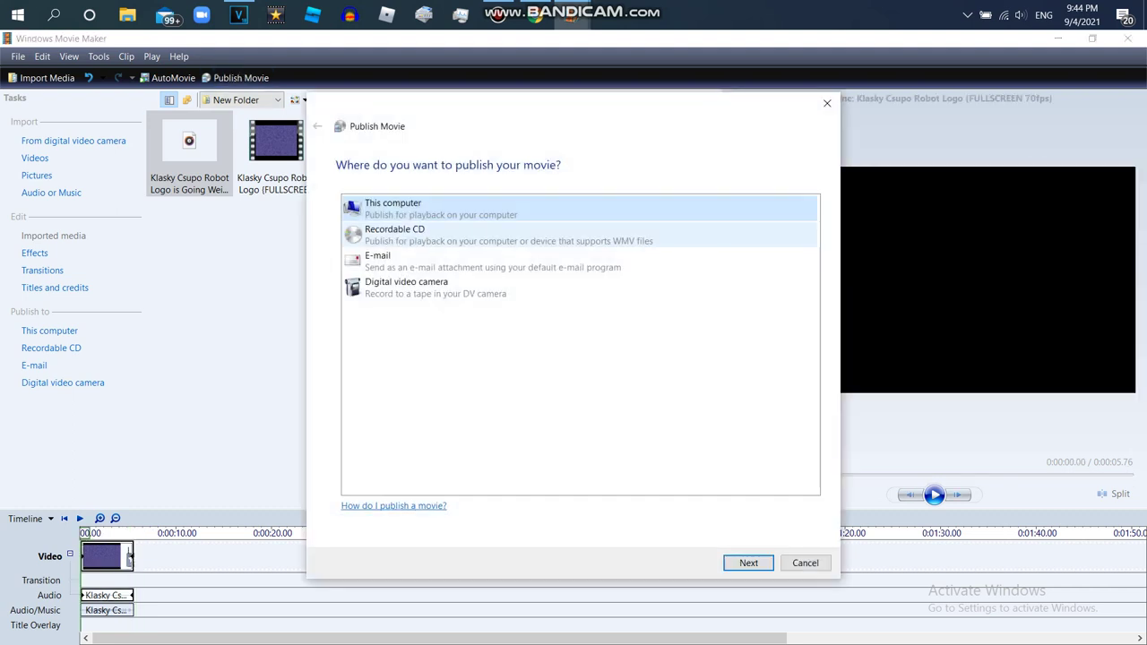
click(748, 563)
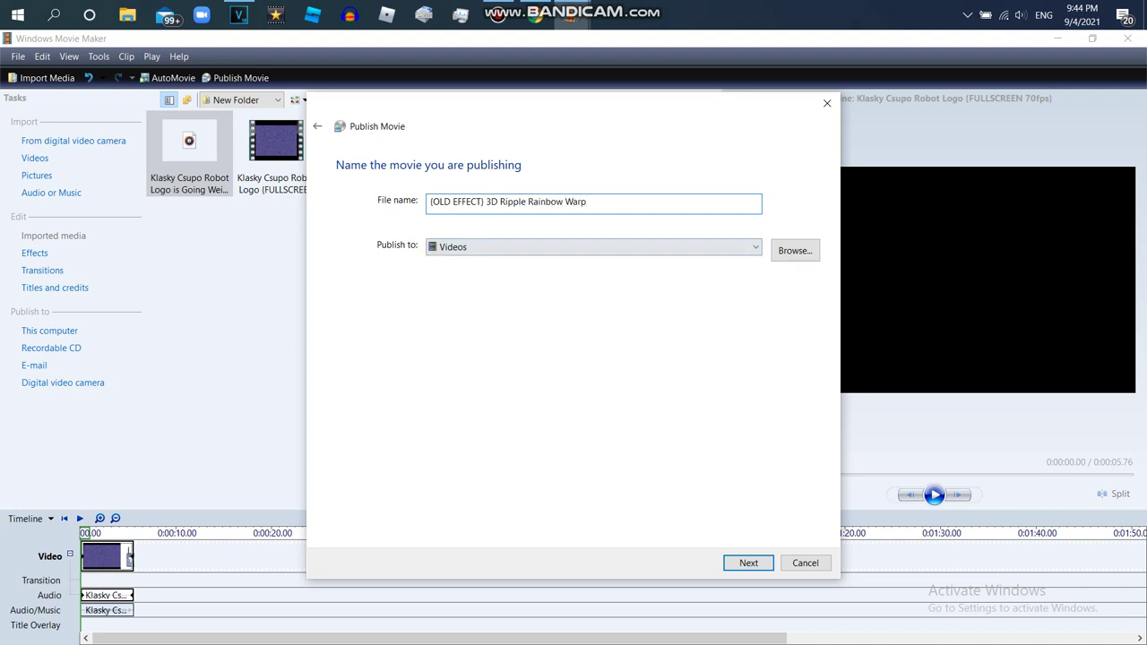
key(Return)
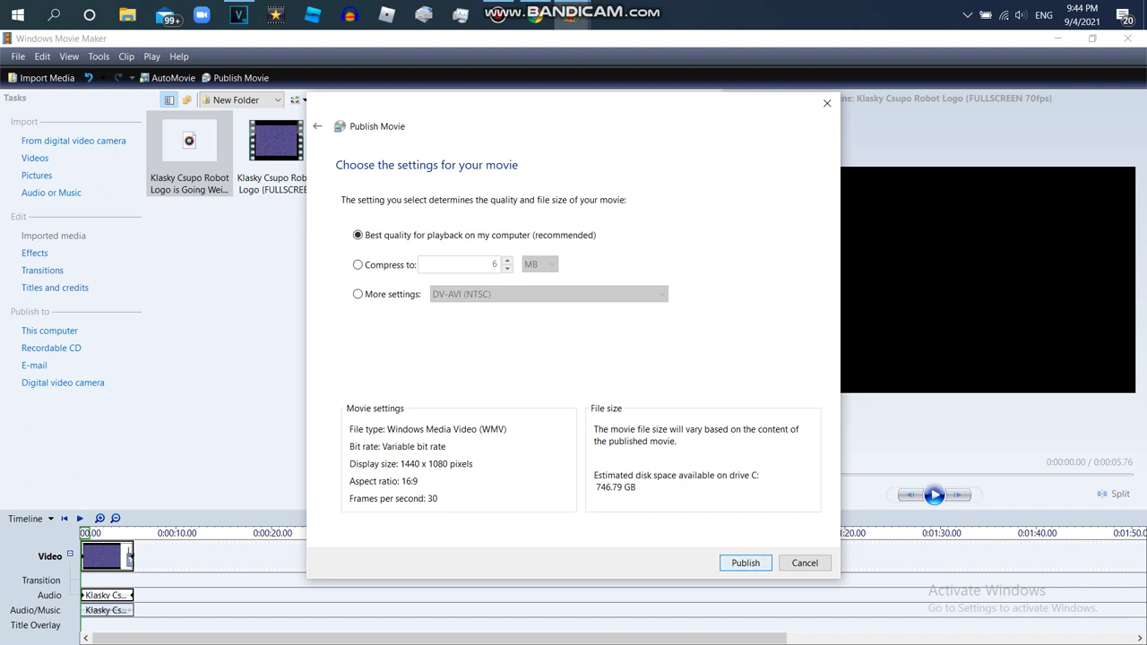
key(Return)
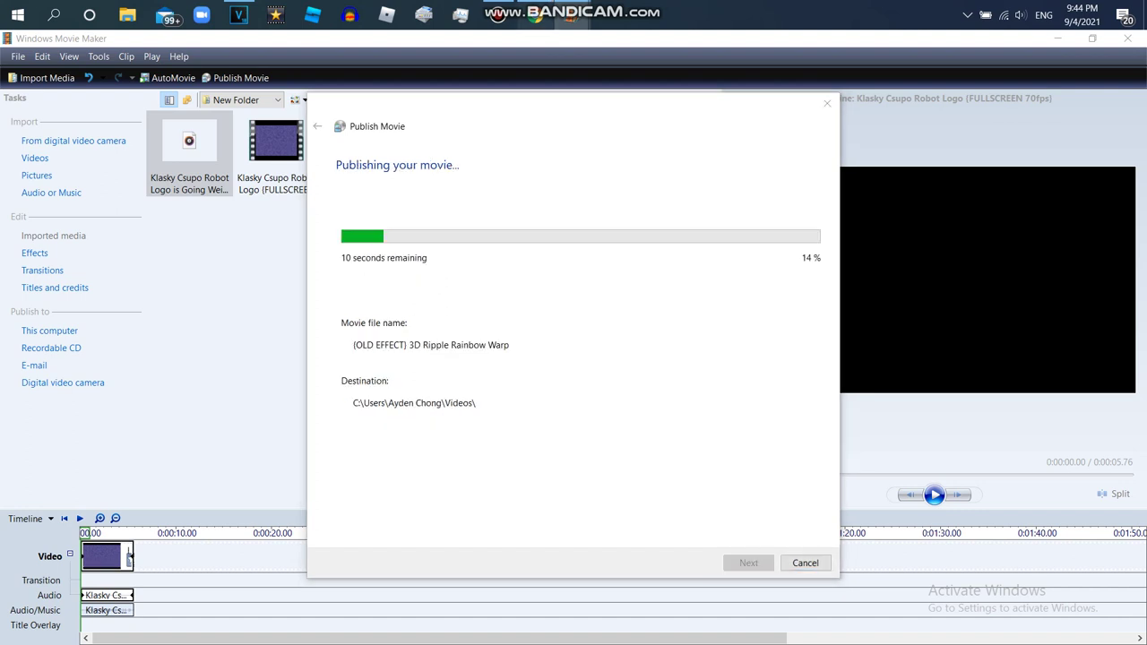
Switch to YouTube Studio in Chrome, start a video upload and open the file selection dialog.
click(535, 15)
click(1043, 170)
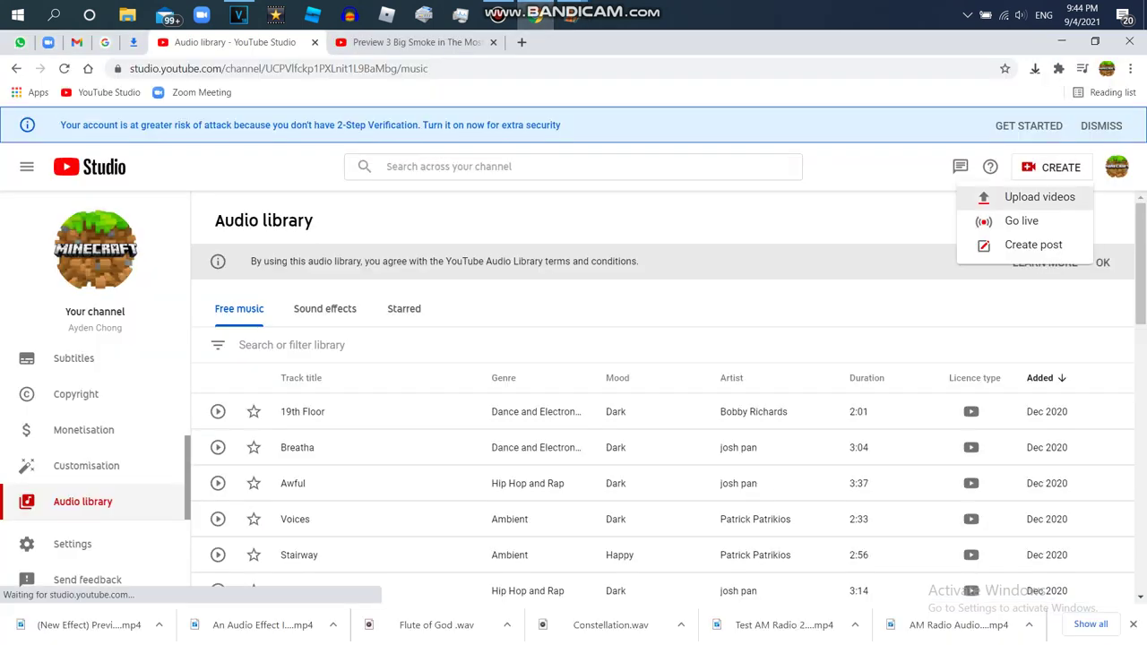
click(985, 194)
click(573, 445)
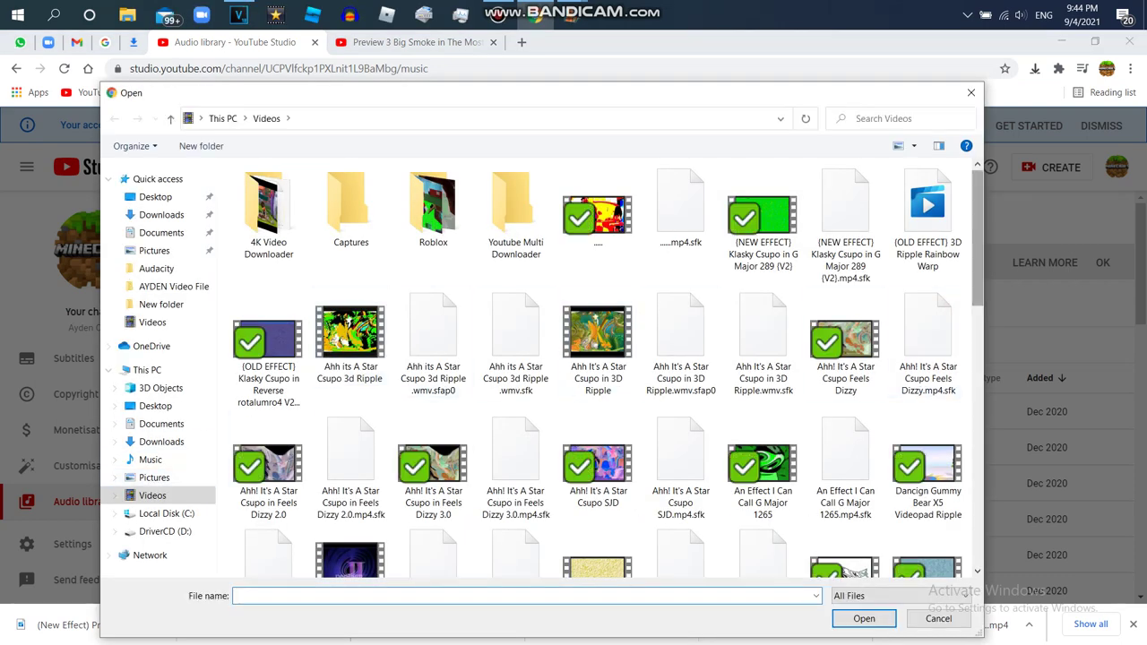
Close the Publish Movie window and choose (OLD EFFECT) 3D Ripple Rainbow Warp from the Videos folder for the YouTube upload.
click(572, 14)
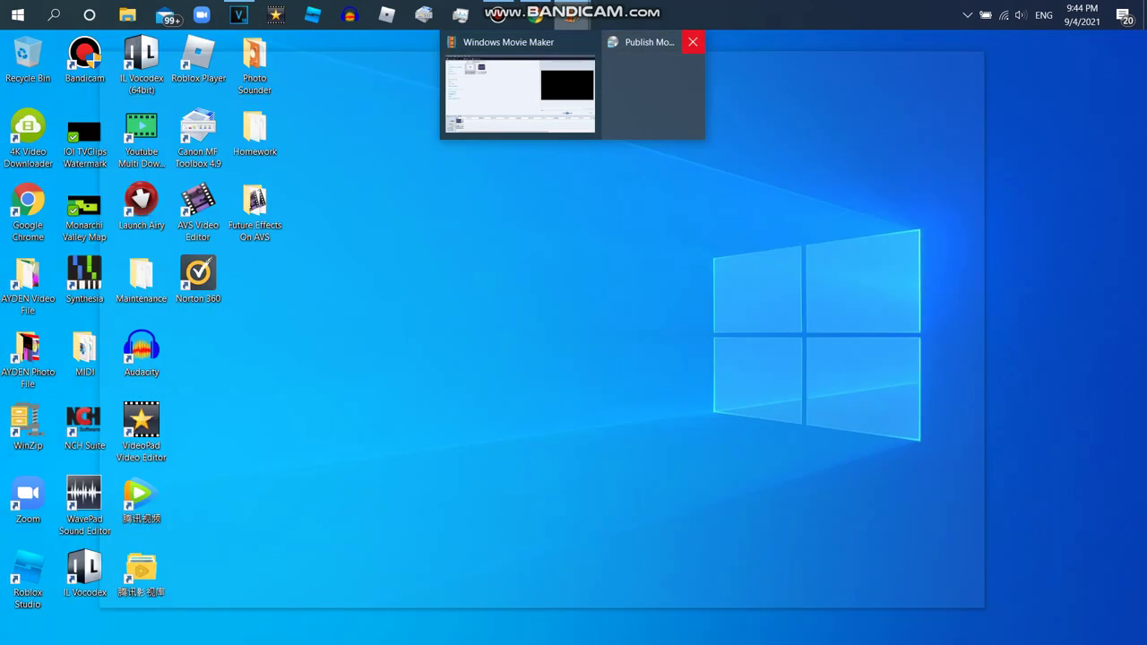
click(692, 43)
click(928, 220)
double_click(927, 219)
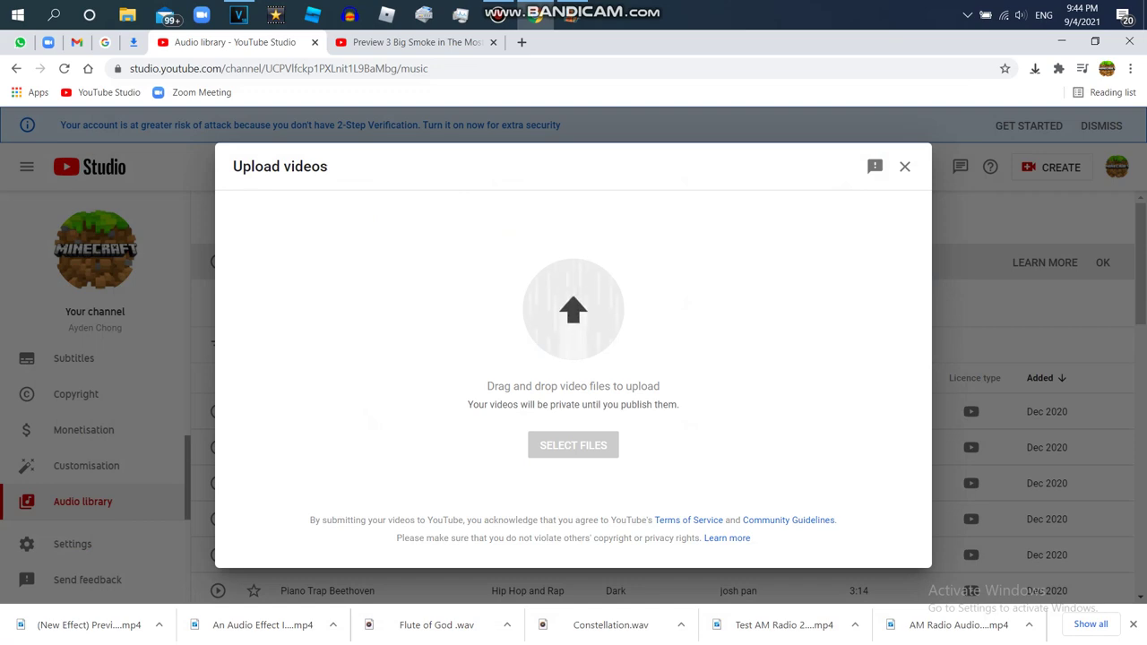